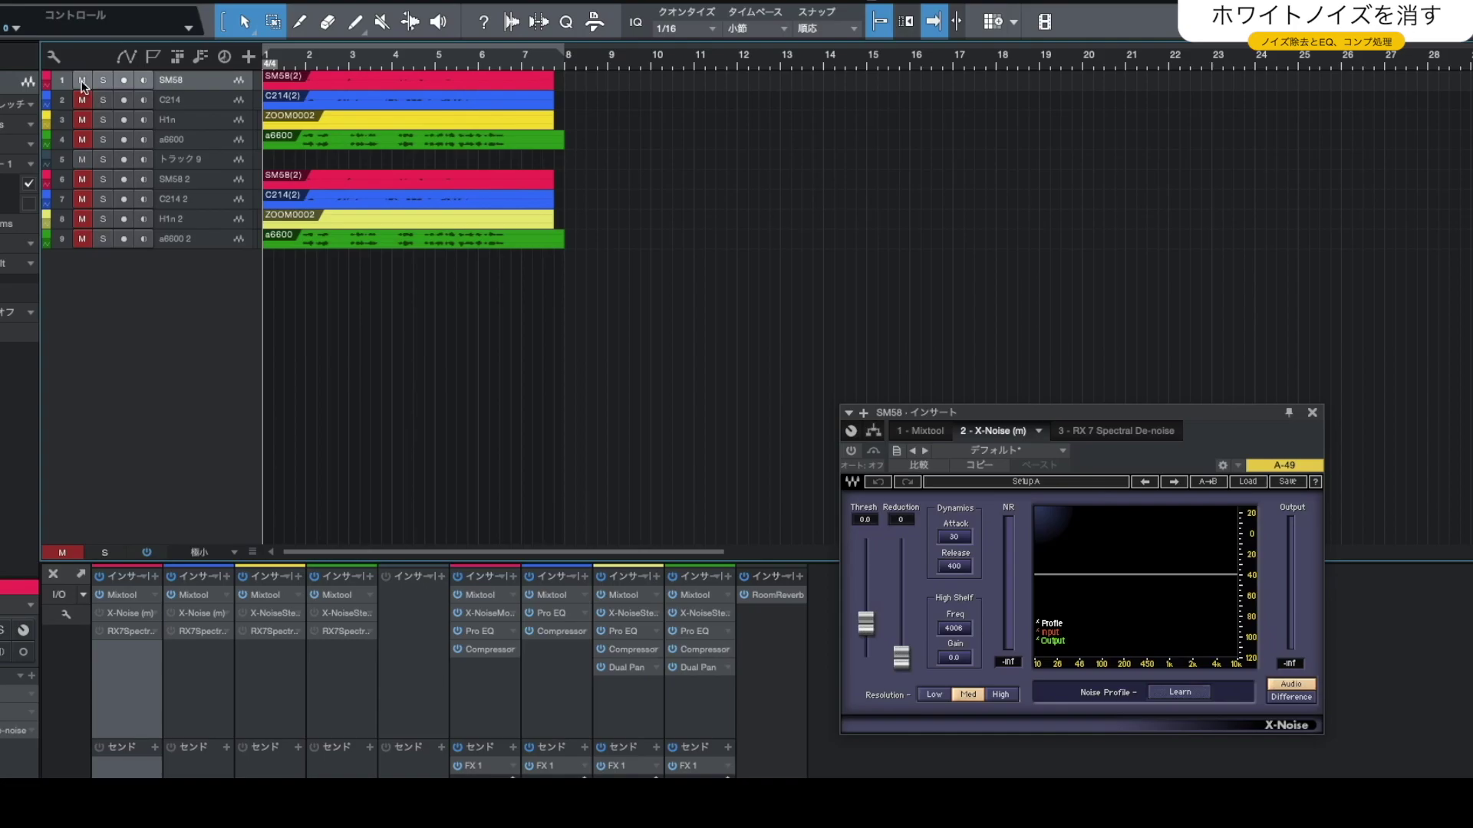
- Enlarge the SM58 track and select the silent, noise-only section of its clip after bar 6
{"action": "left_click_drag", "start_coordinate": [198, 91], "coordinate": [198, 193]}
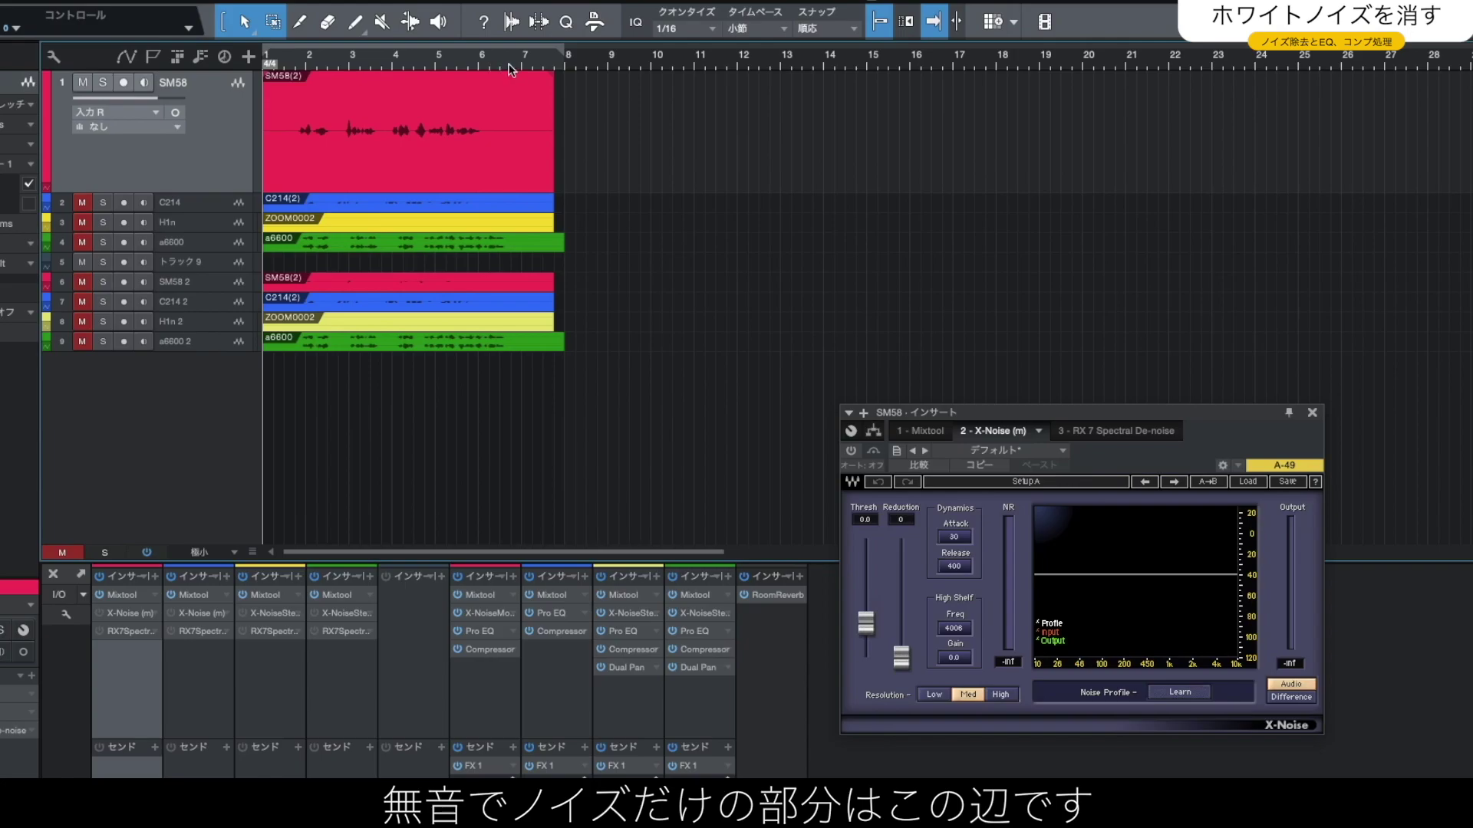
{"action": "left_click", "coordinate": [491, 105]}
{"action": "left_click_drag", "start_coordinate": [492, 105], "coordinate": [519, 109]}
- Enable X-Noise on the SM58 track and learn the noise profile by playing the selected silent section
{"action": "left_click", "coordinate": [852, 452]}
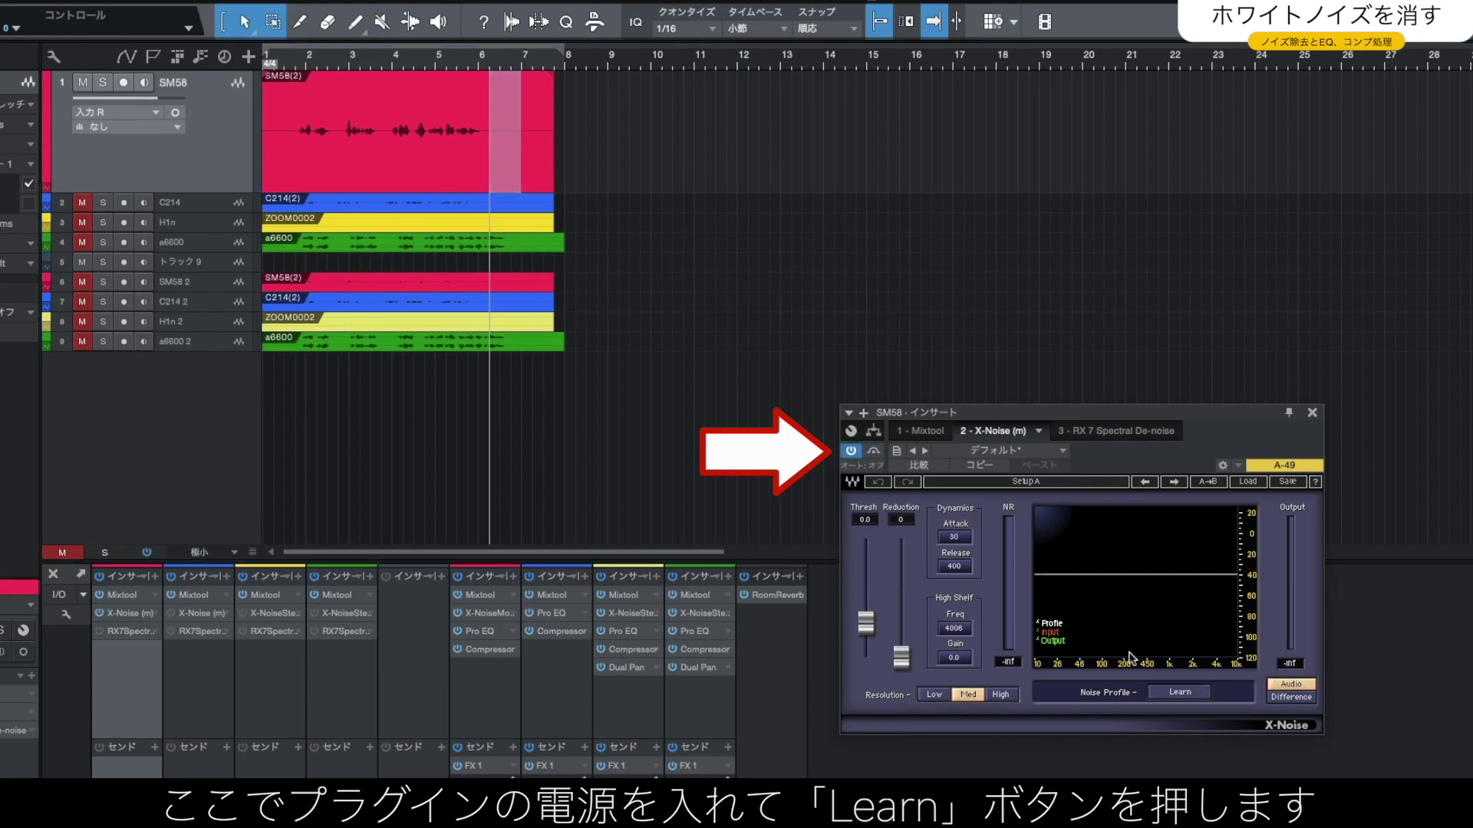
{"action": "left_click", "coordinate": [1175, 692]}
{"action": "key", "text": "space"}
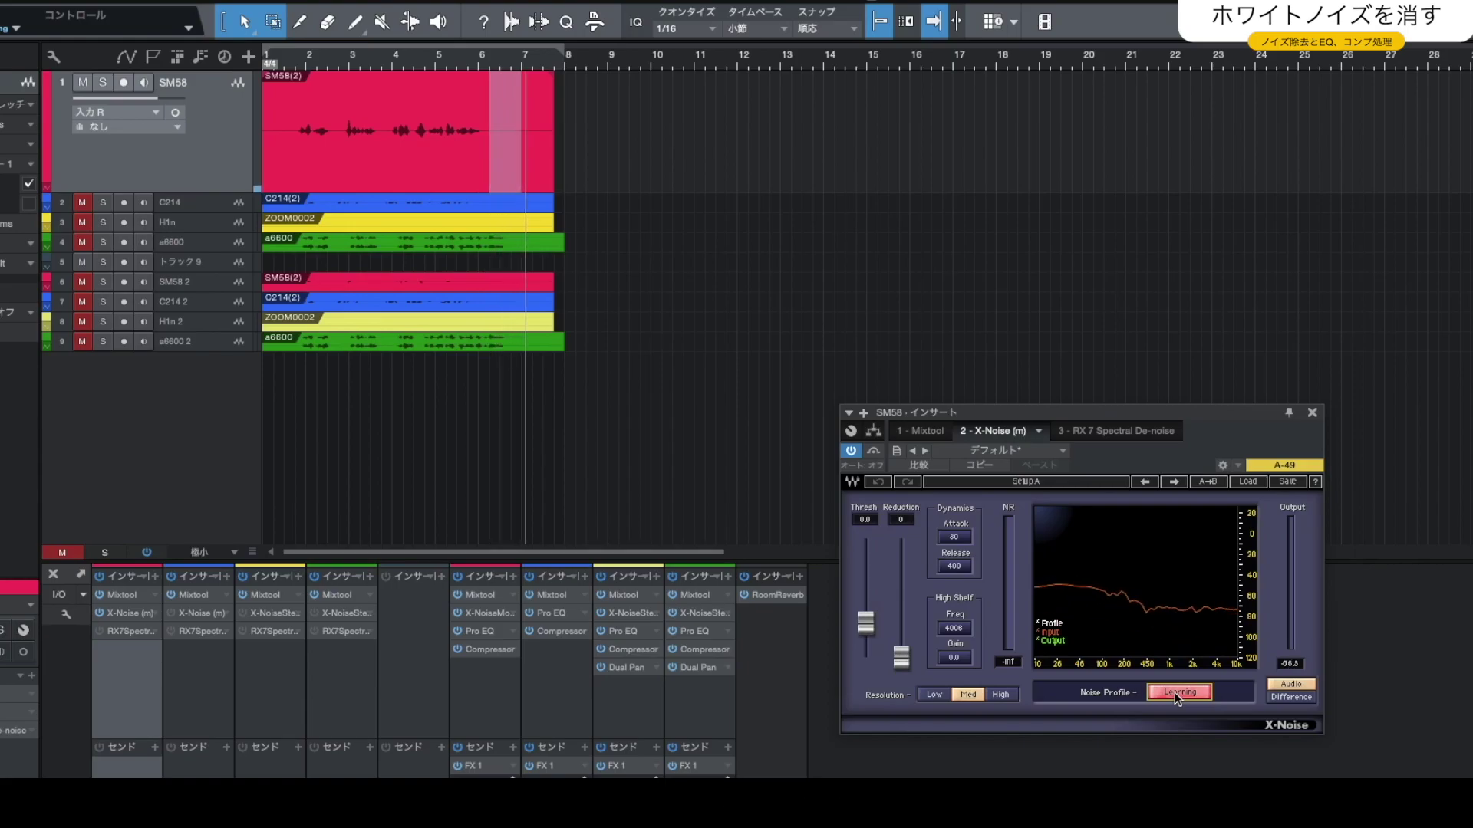
{"action": "key", "text": "space"}
{"action": "left_click", "coordinate": [1175, 692]}
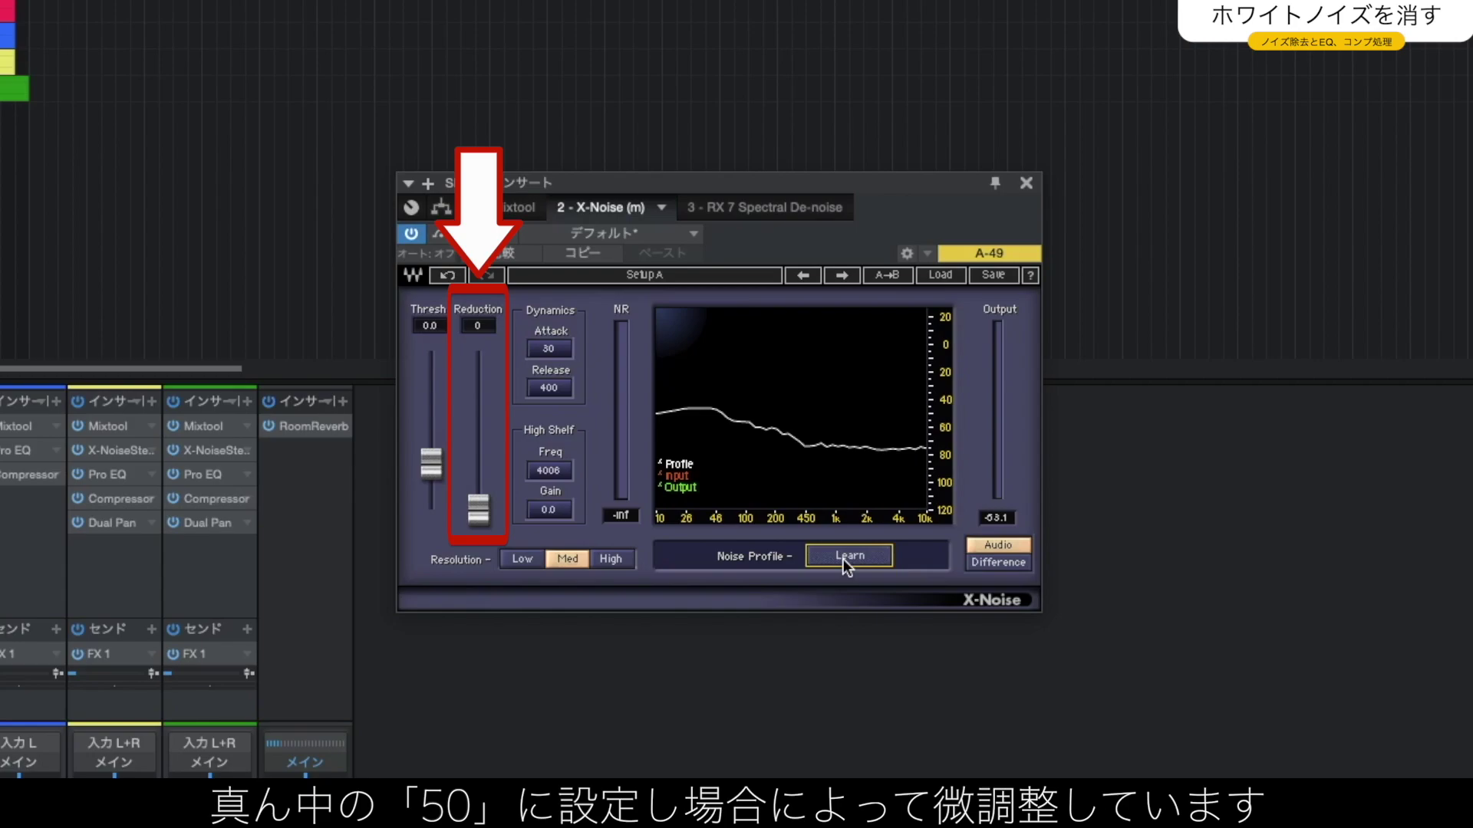
- Set X-Noise's Reduction to 50 on the SM58 track
{"action": "left_click", "coordinate": [477, 325]}
{"action": "type", "text": "50"}
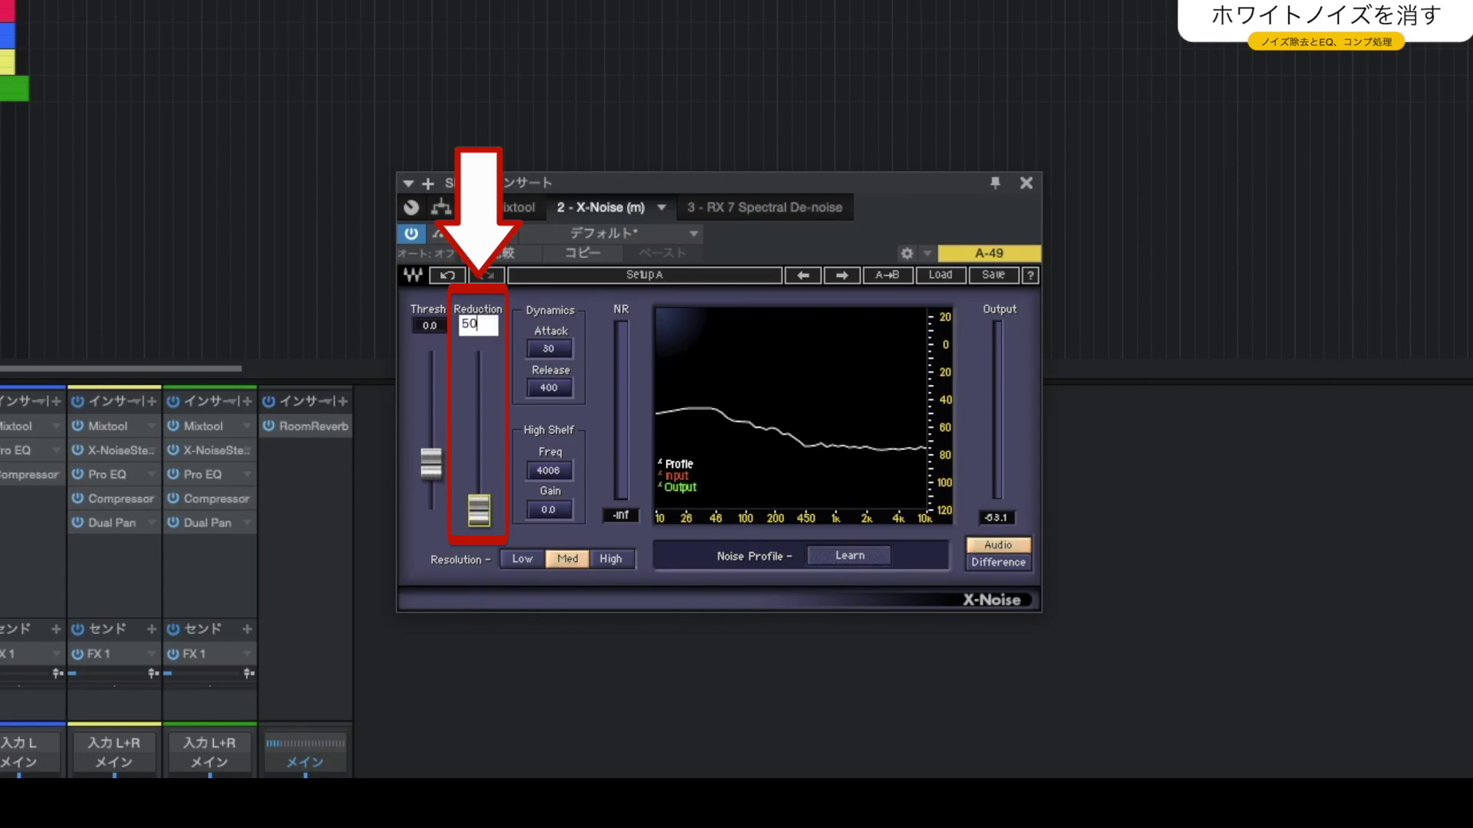
{"action": "key", "text": "Return"}
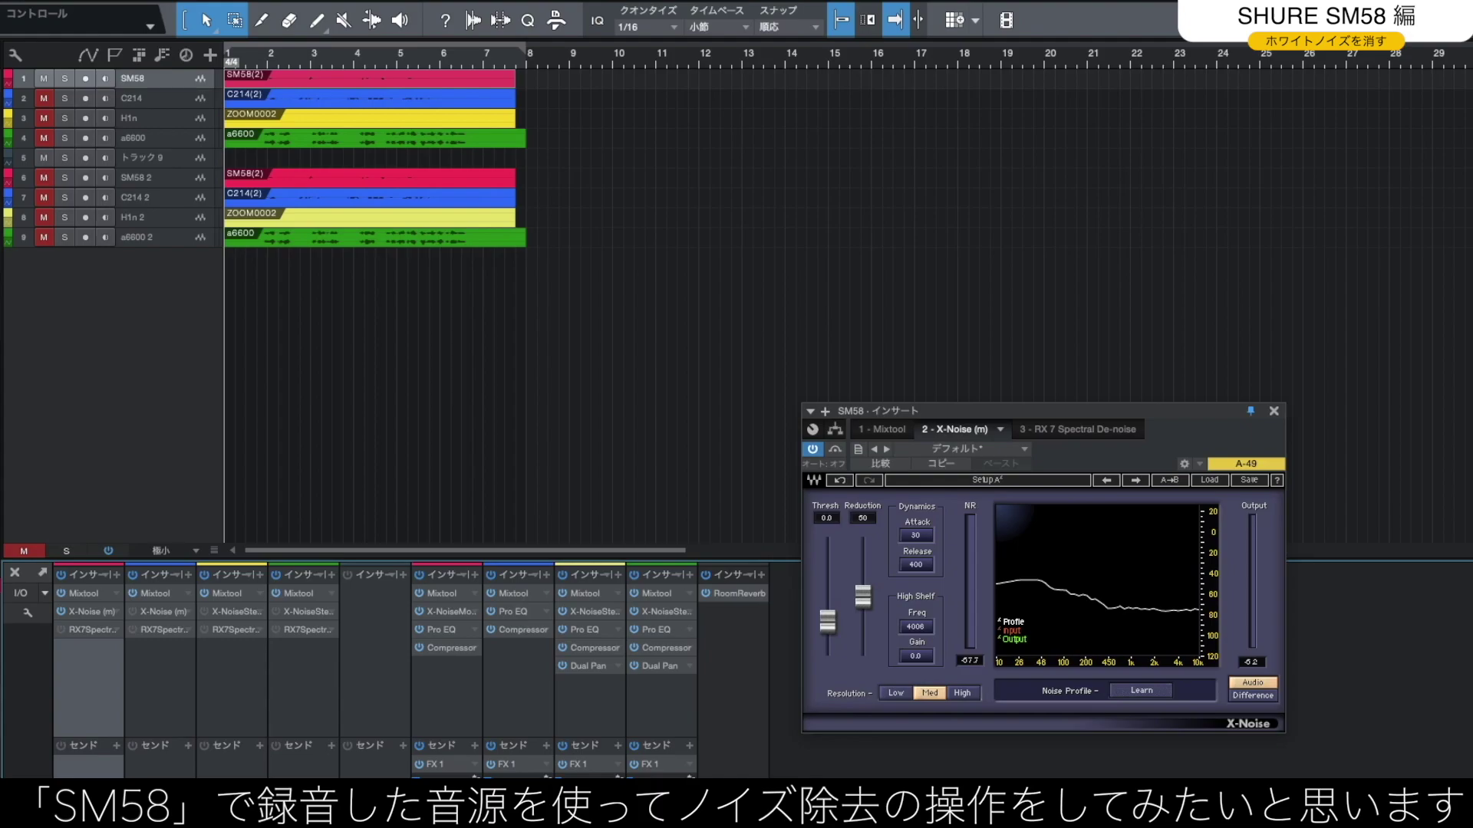
- Play the SM58 recording with X-Noise bypassed, and re-enable the plugin
{"action": "left_click", "coordinate": [814, 451]}
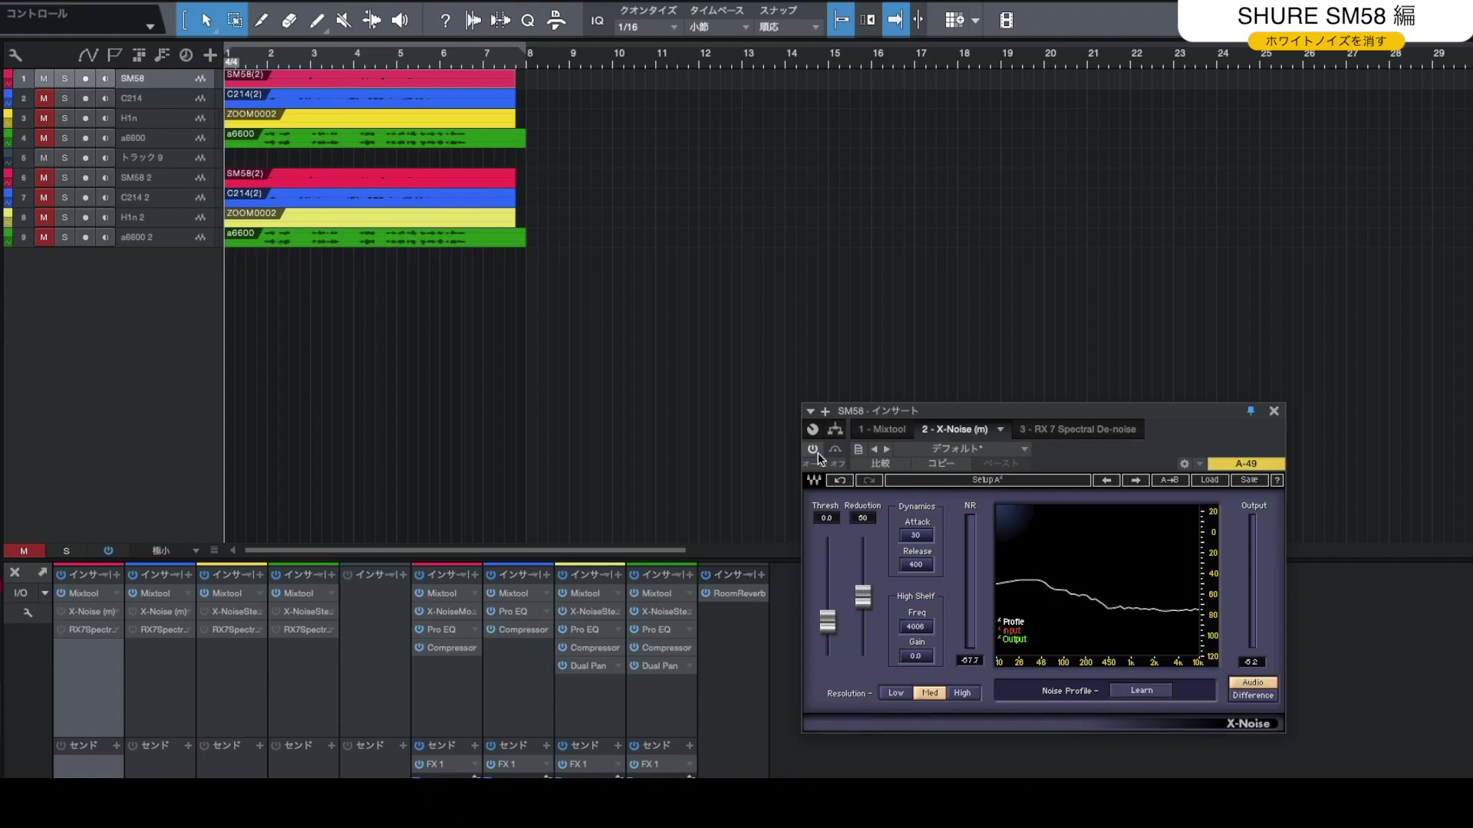
{"action": "key", "text": "space"}
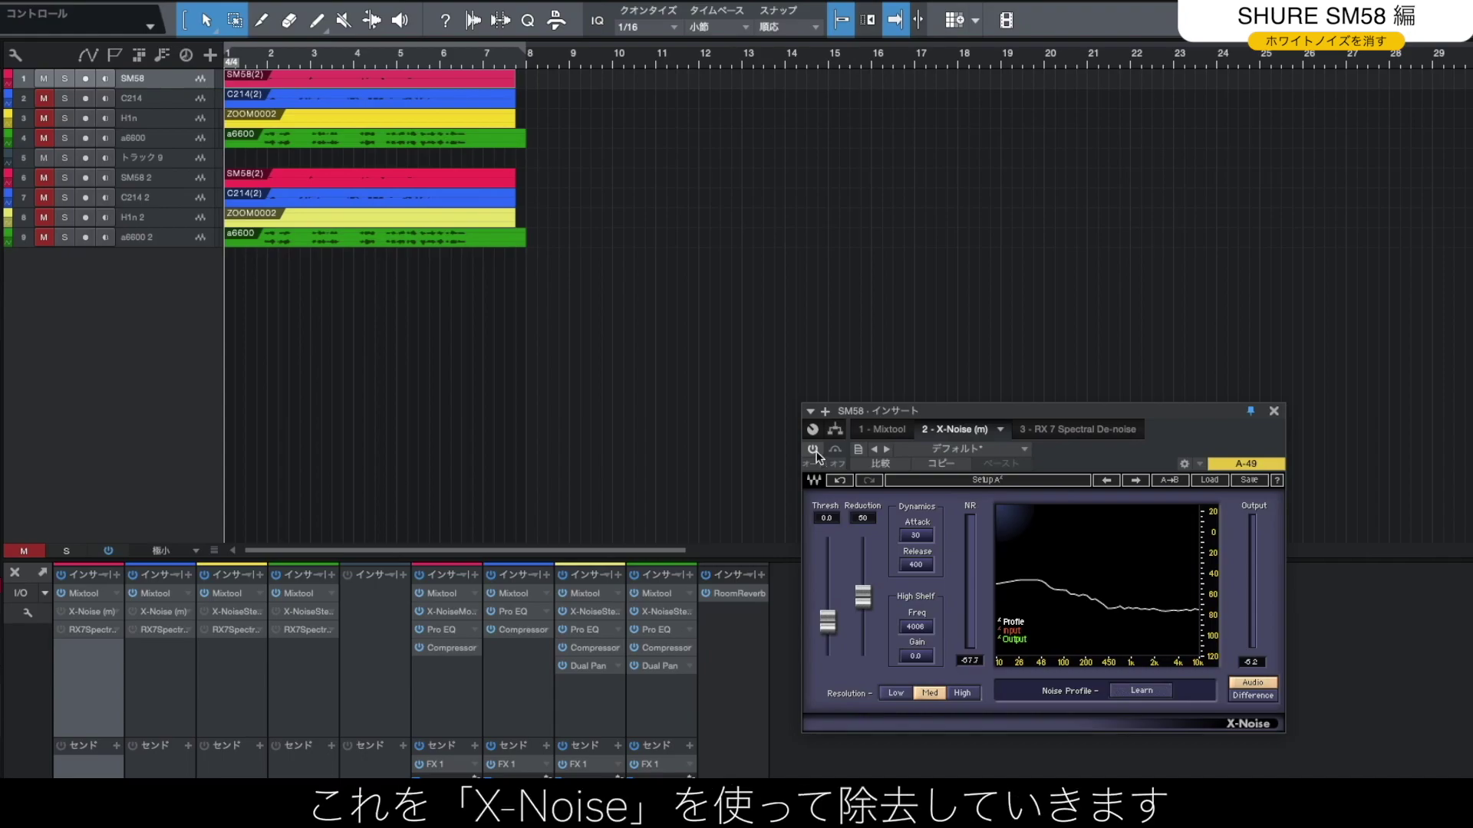
{"action": "left_click", "coordinate": [813, 450]}
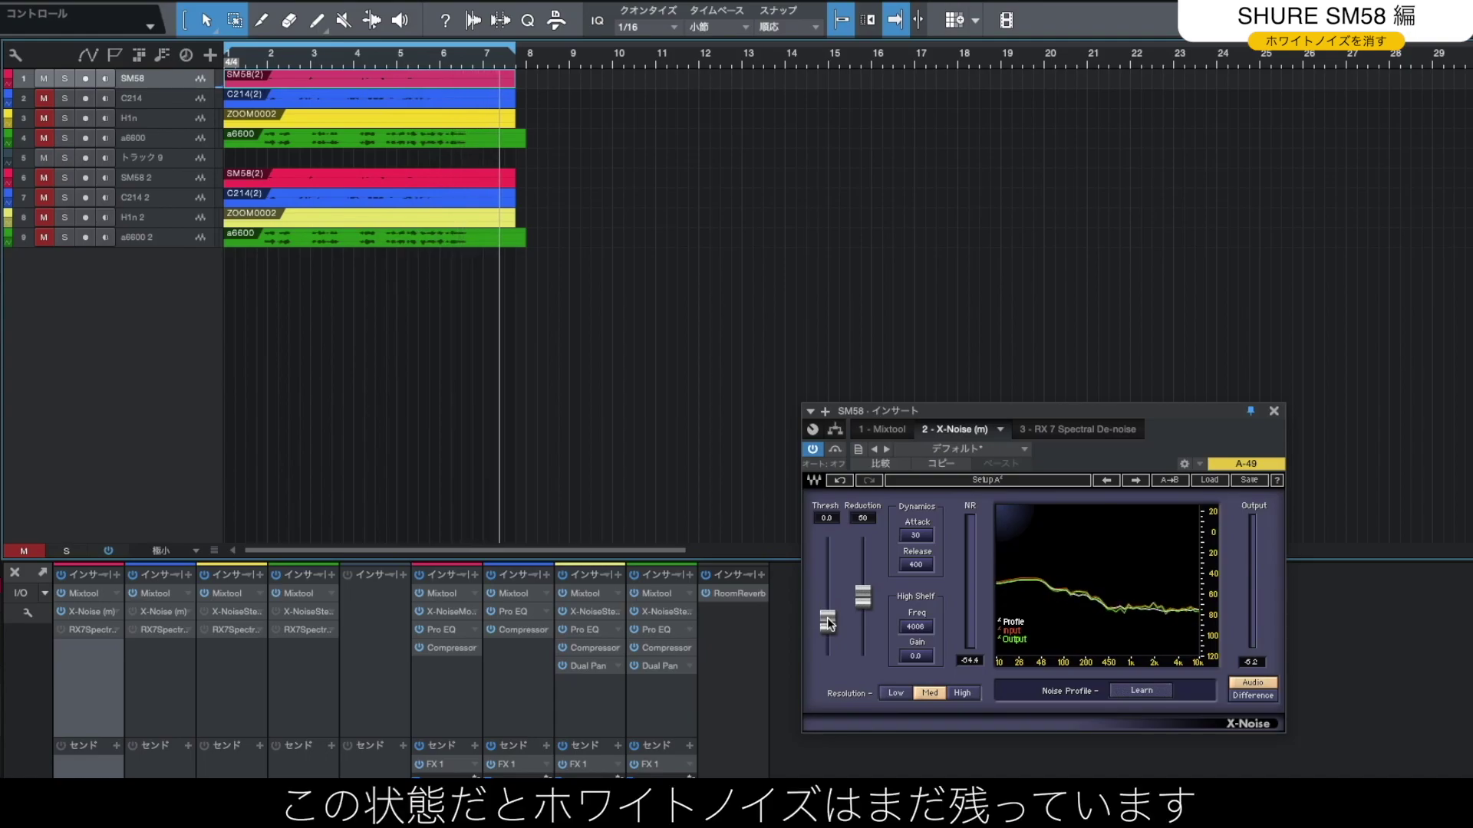
- Raise X-Noise's Thresh to about 18.0 during playback of the SM58 track and replay the denoised result
{"action": "left_click_drag", "start_coordinate": [828, 623], "coordinate": [828, 598]}
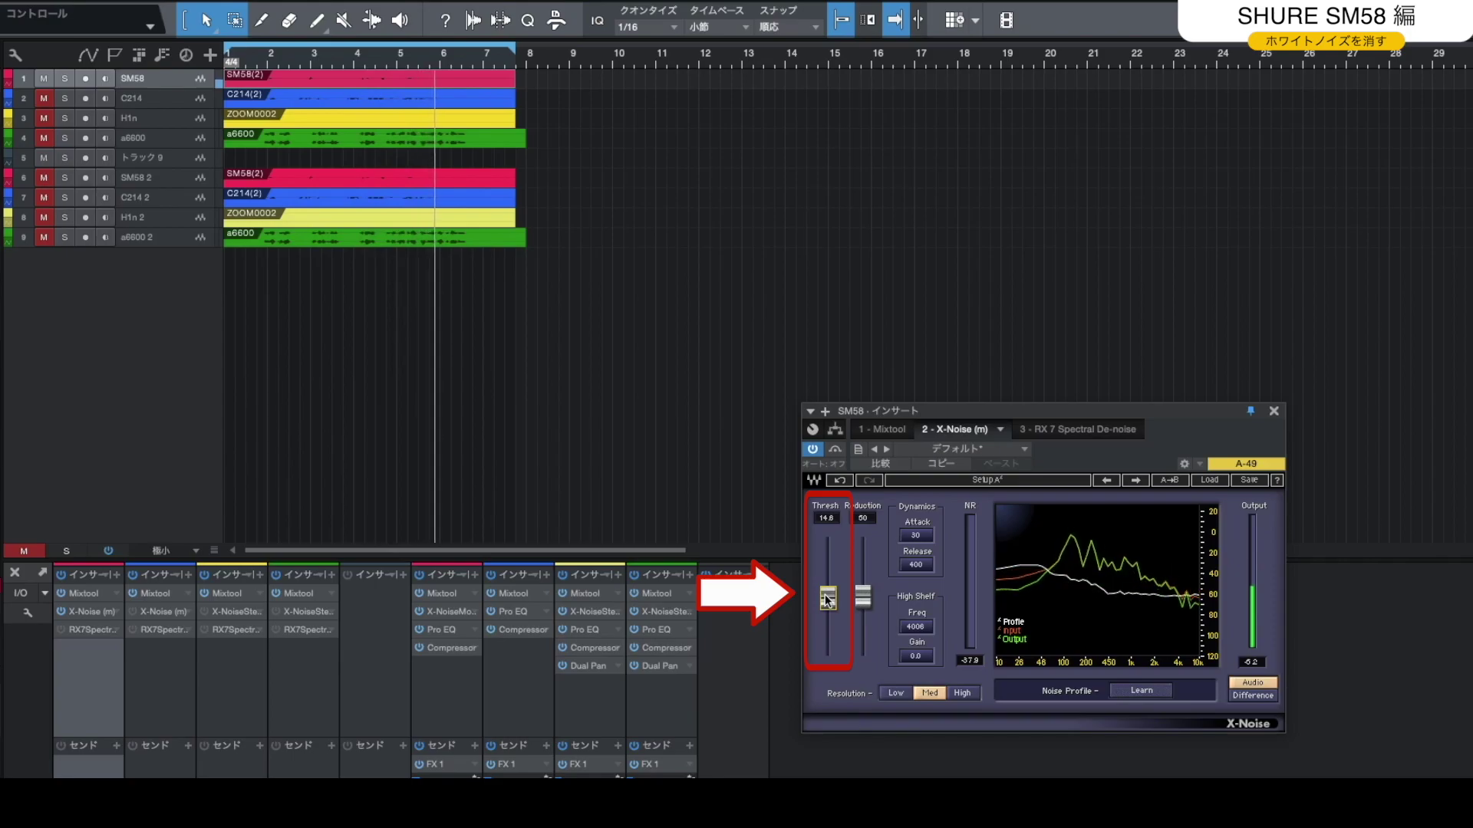
{"action": "left_click_drag", "start_coordinate": [827, 599], "coordinate": [828, 592]}
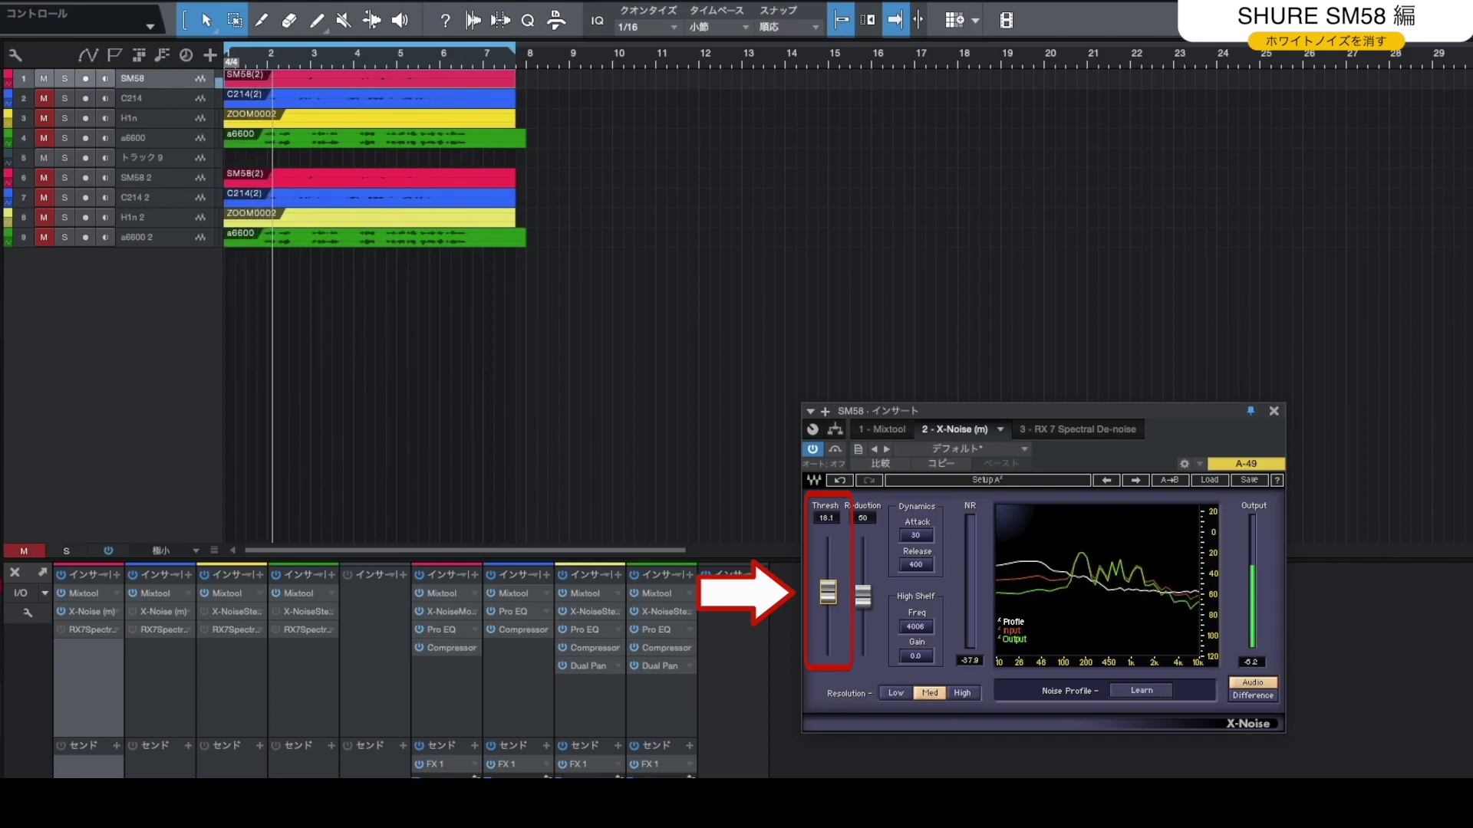
{"action": "left_click_drag", "start_coordinate": [828, 592], "coordinate": [827, 593]}
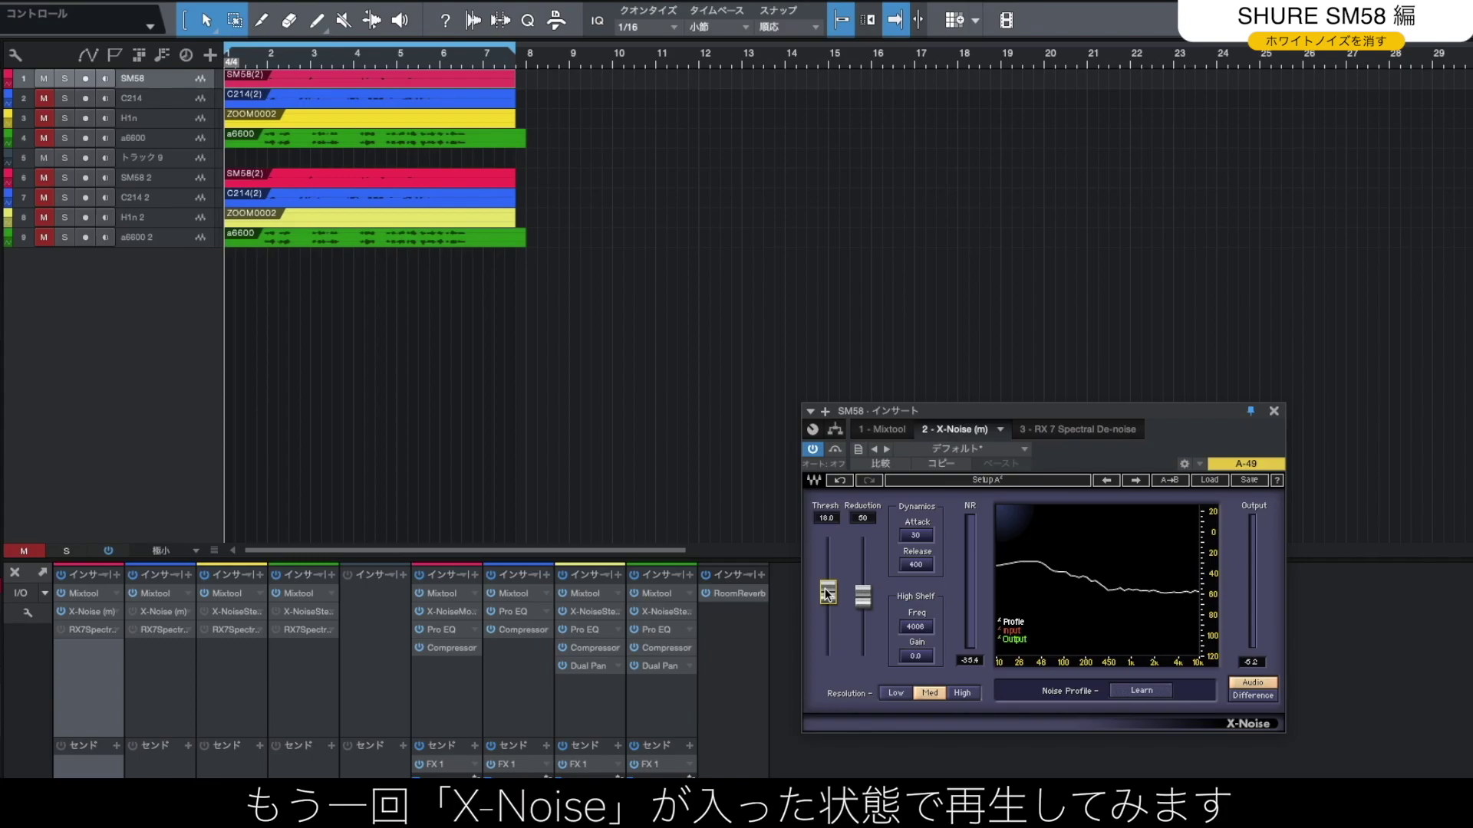
{"action": "key", "text": "space"}
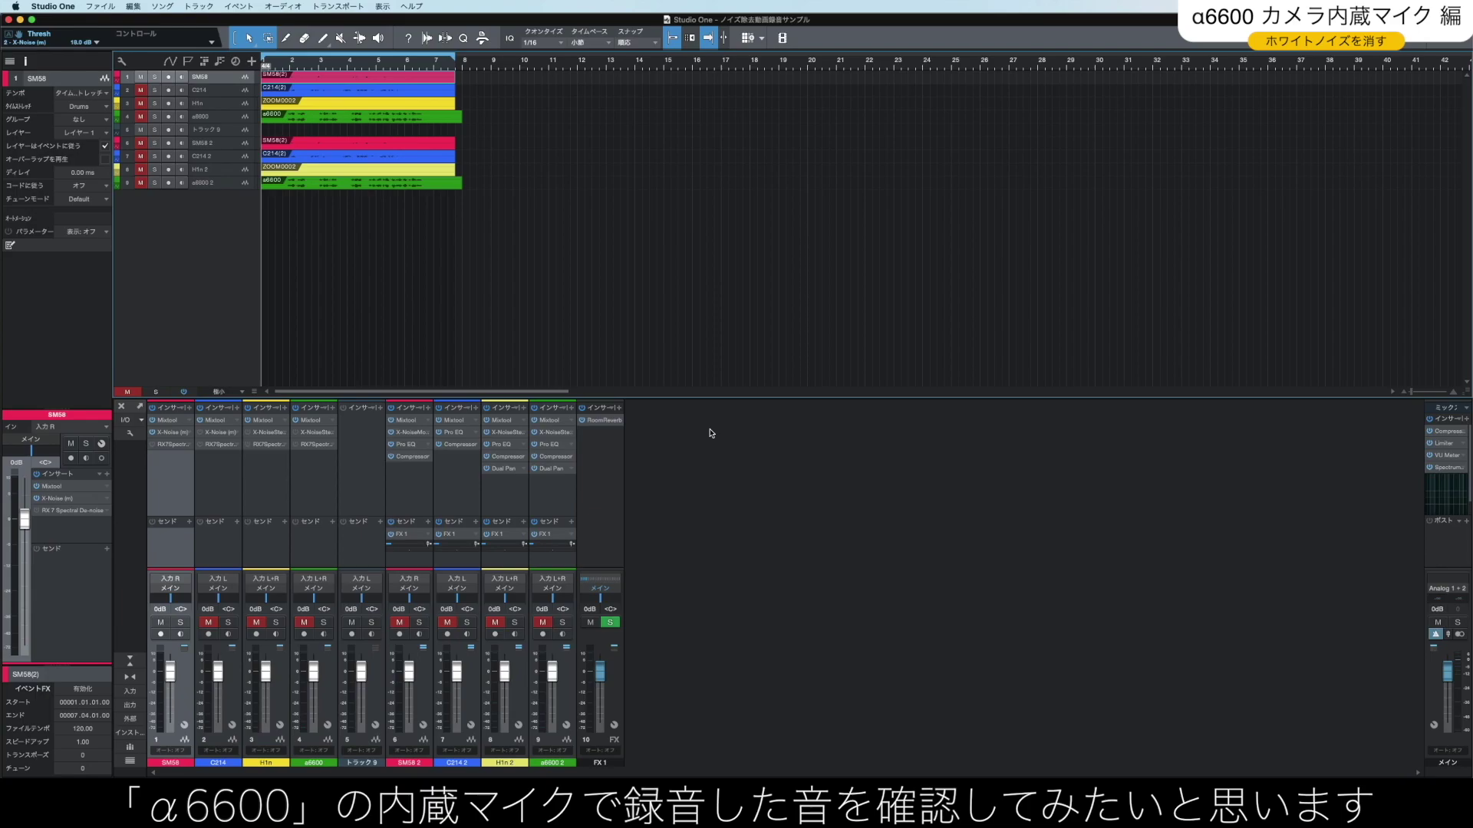
- Select the a6600 camera microphone track and play its unprocessed sound
{"action": "left_click", "coordinate": [312, 437]}
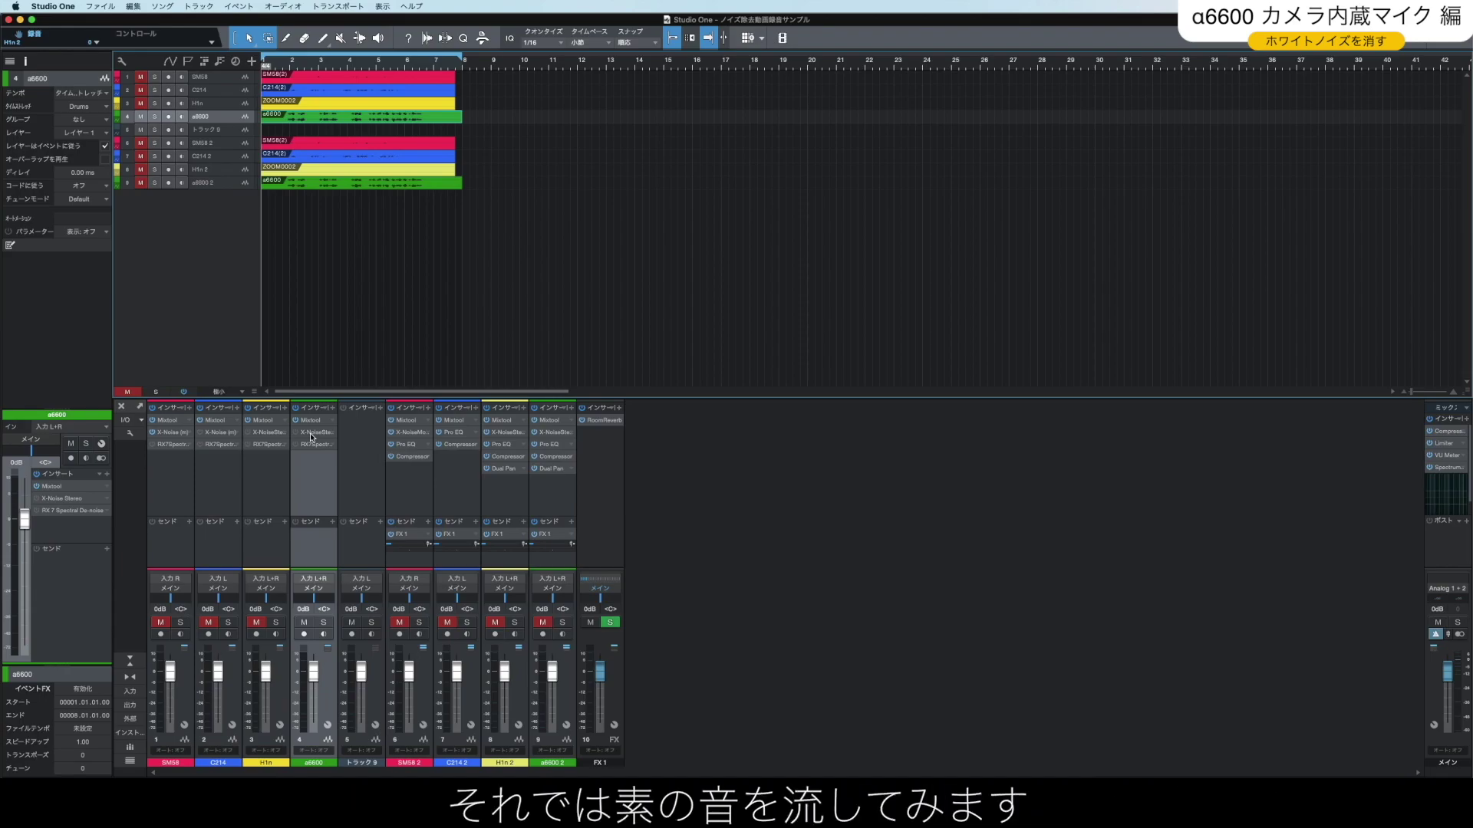
{"action": "key", "text": "space"}
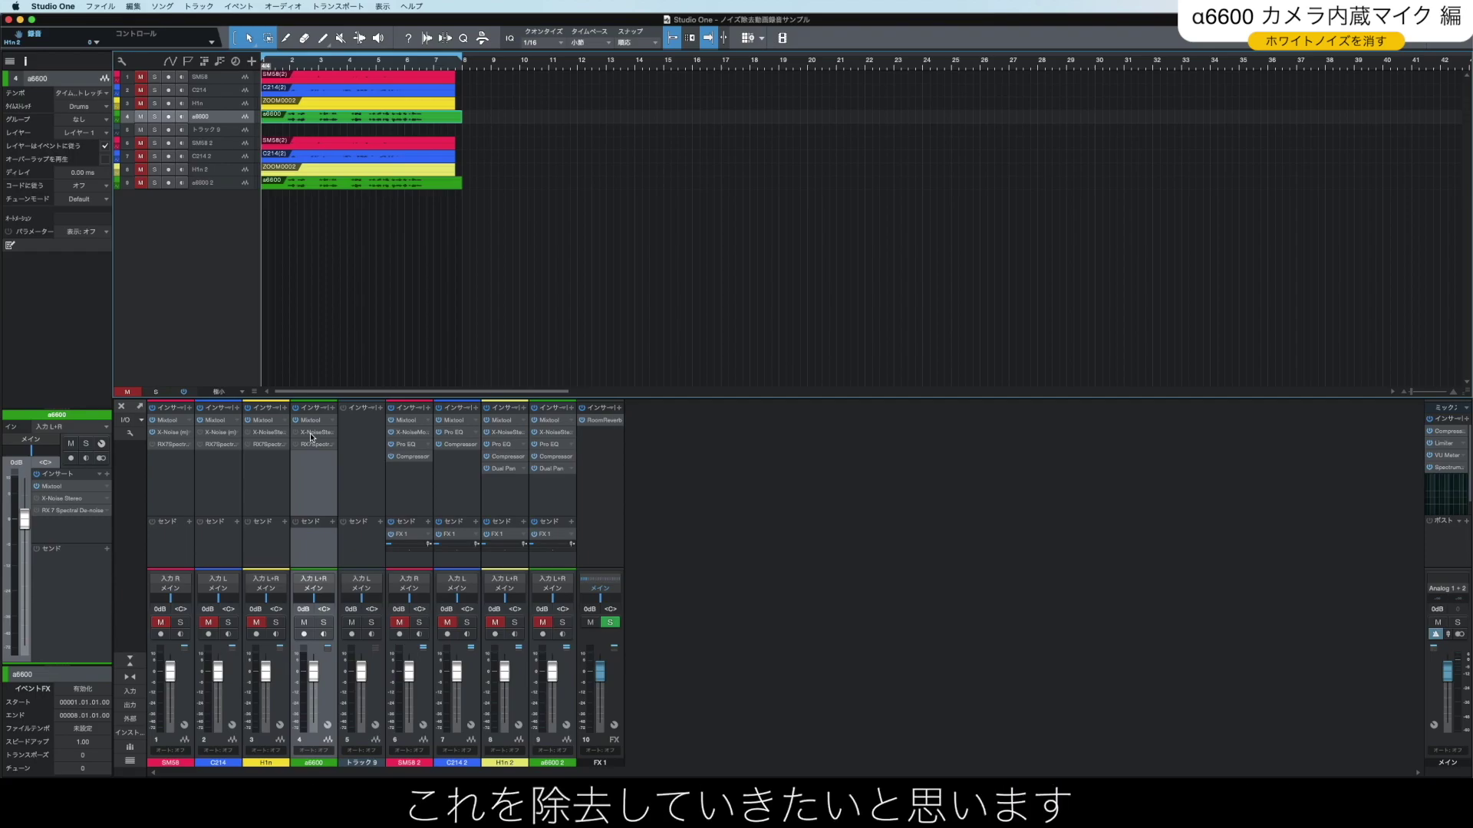
- Open X-Noise Stereo on the a6600 track and place the playhead in the silent part near bar 7 of the enlarged track
{"action": "left_click", "coordinate": [311, 432]}
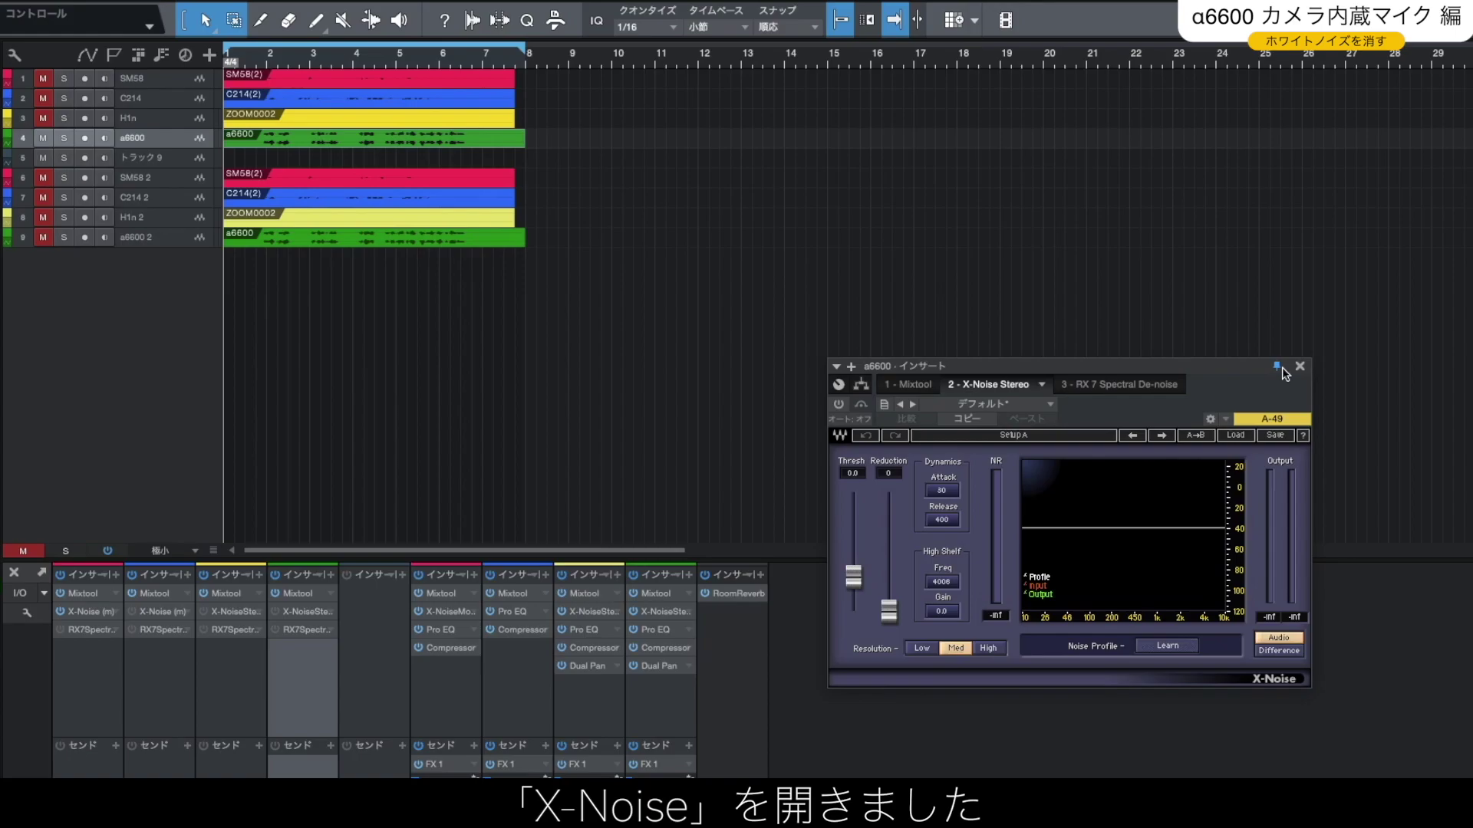
{"action": "left_click", "coordinate": [172, 148]}
{"action": "left_click_drag", "start_coordinate": [174, 151], "coordinate": [184, 248]}
{"action": "left_click", "coordinate": [485, 58]}
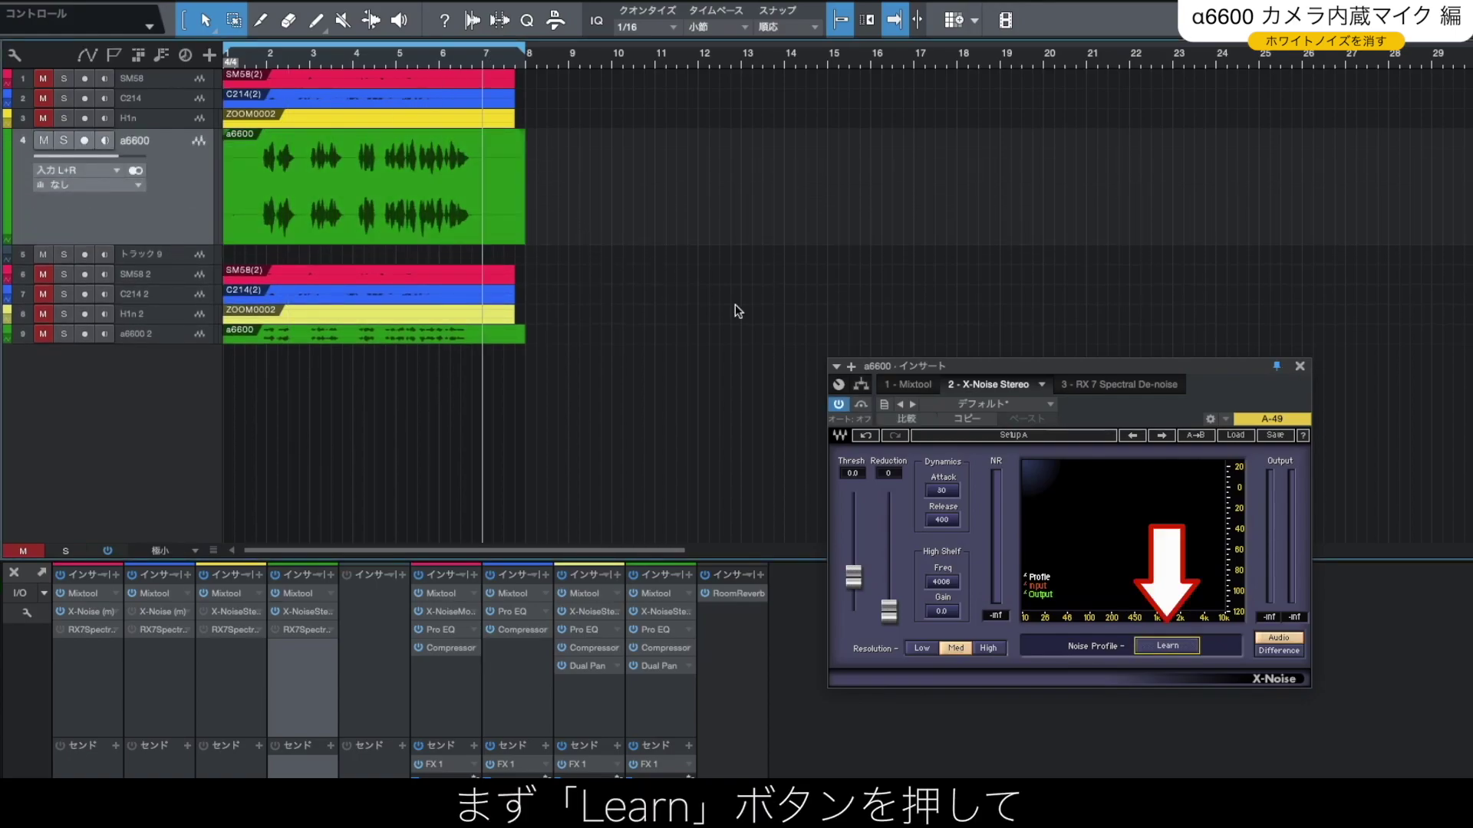
- Learn the a6600 noise profile in X-Noise by playing the selected silent section after the speech
{"action": "left_click", "coordinate": [1169, 646]}
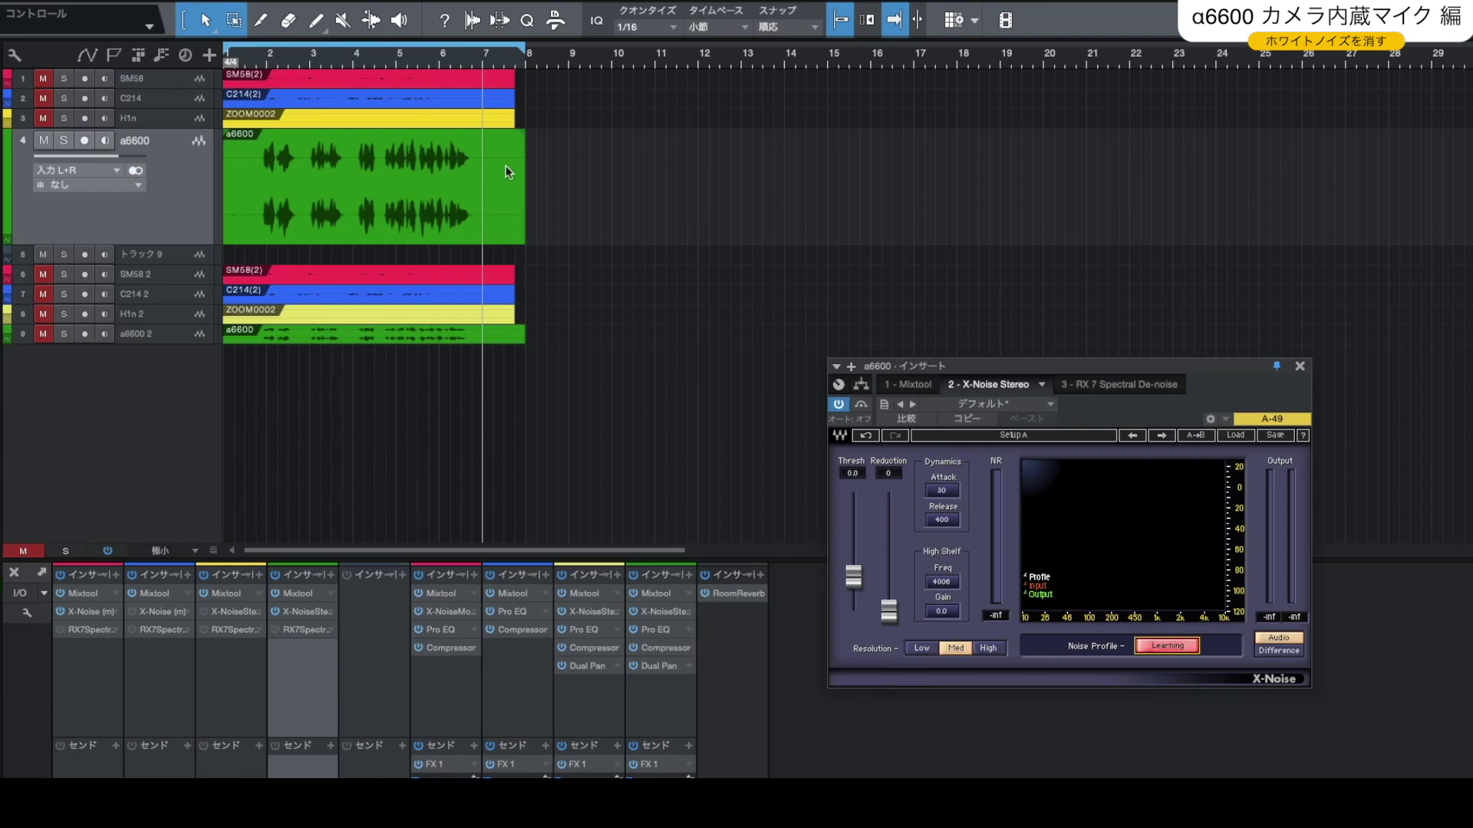
{"action": "left_click_drag", "start_coordinate": [486, 149], "coordinate": [509, 151]}
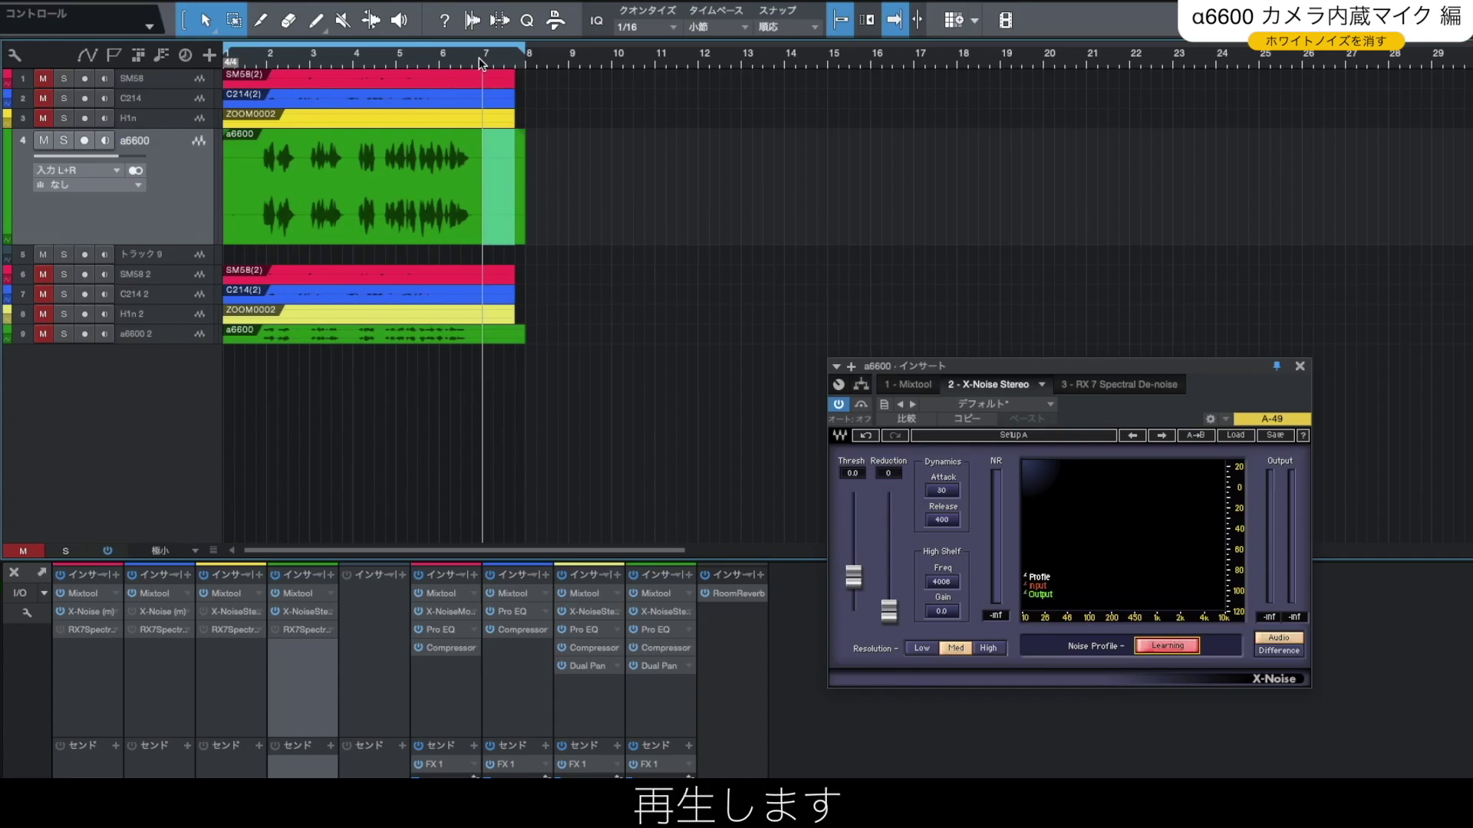
{"action": "key", "text": "space"}
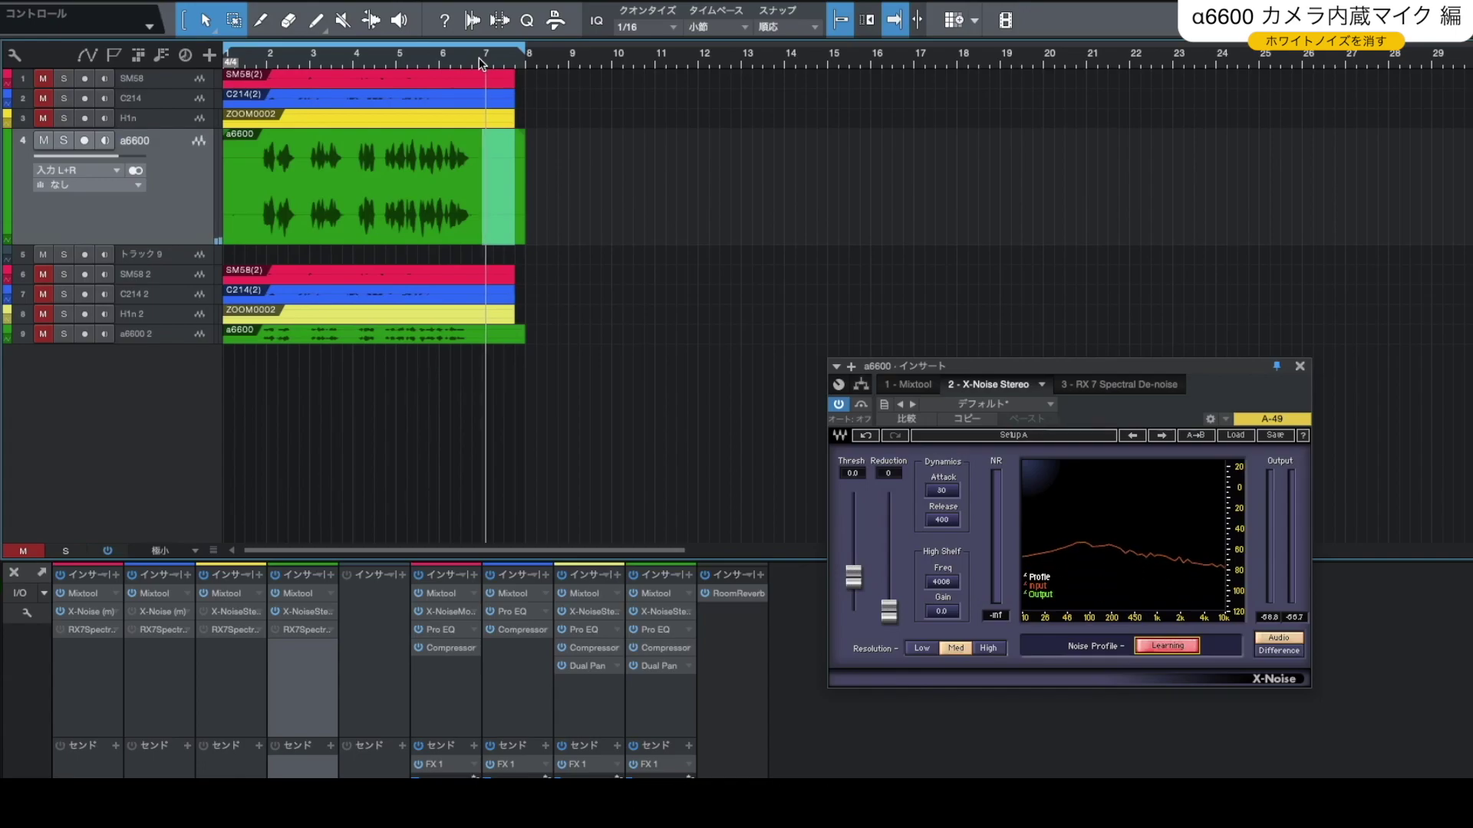
{"action": "key", "text": "space"}
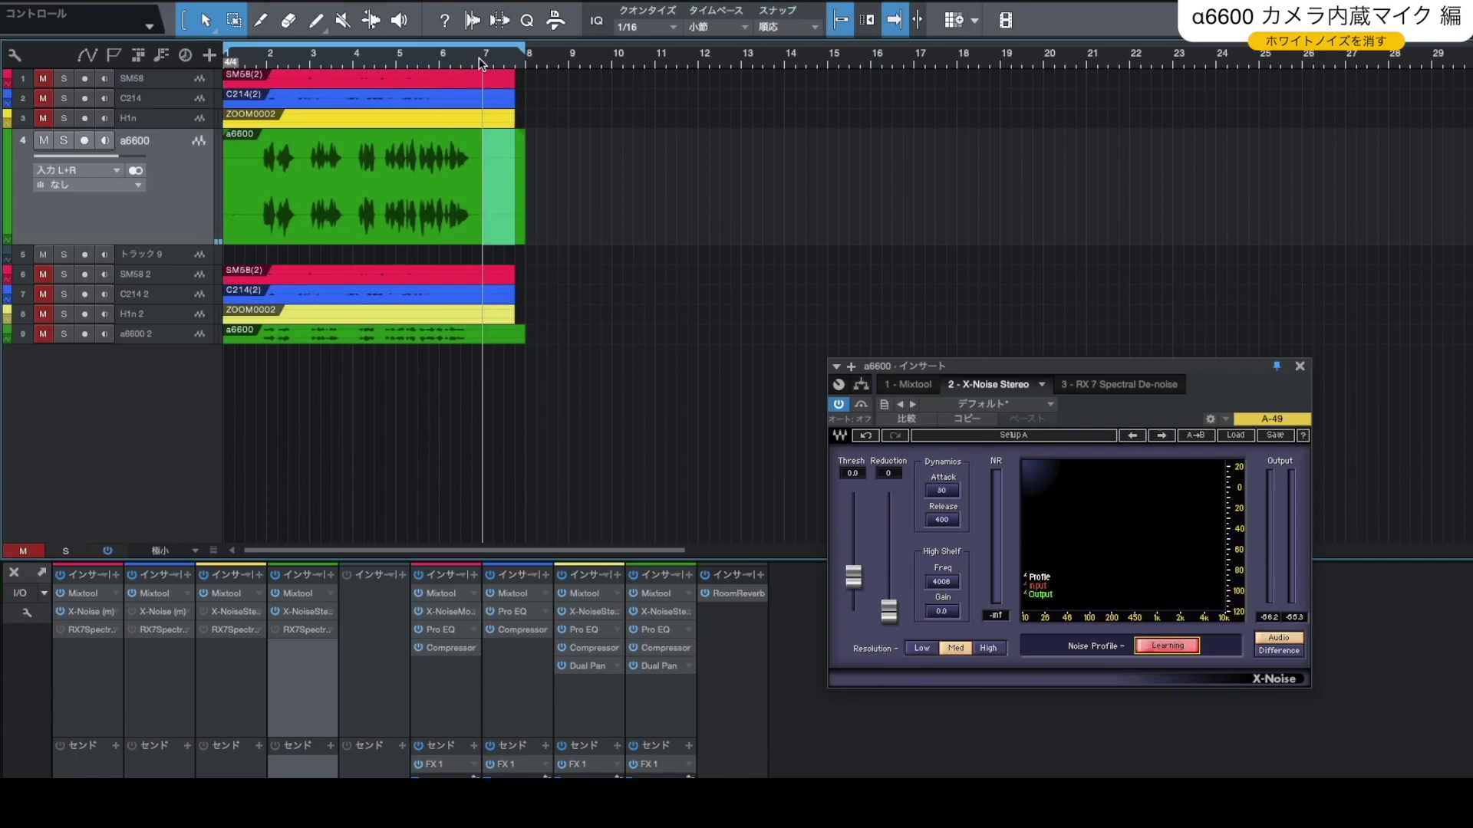
{"action": "left_click", "coordinate": [1152, 645]}
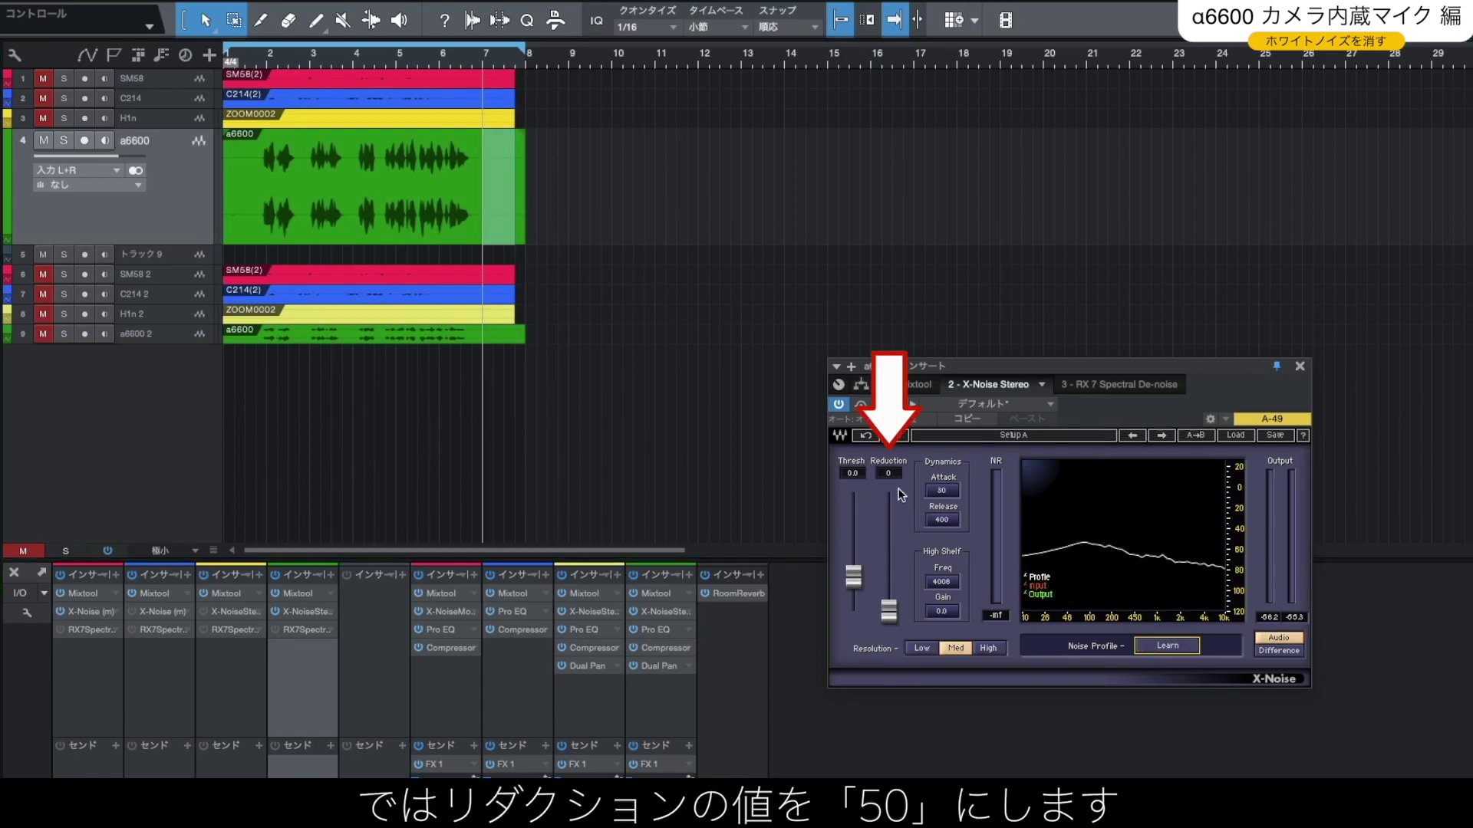
- Set the a6600 X-Noise Reduction to 50 and raise Thresh to about 20.0 while playing the silent section
{"action": "left_click_drag", "start_coordinate": [890, 474], "coordinate": [890, 453]}
{"action": "key", "text": "space"}
{"action": "key", "text": "space"}
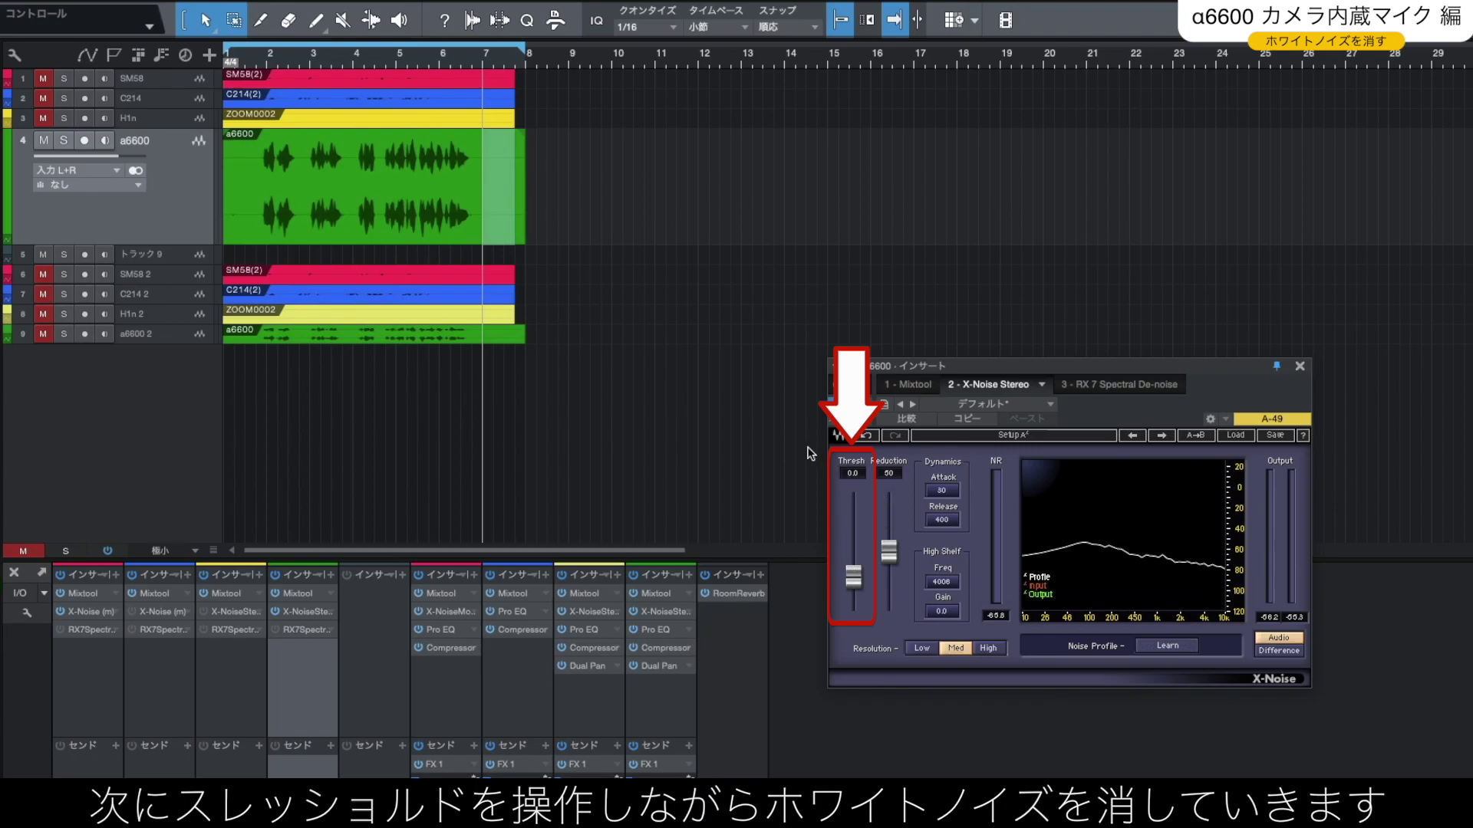
{"action": "key", "text": "space"}
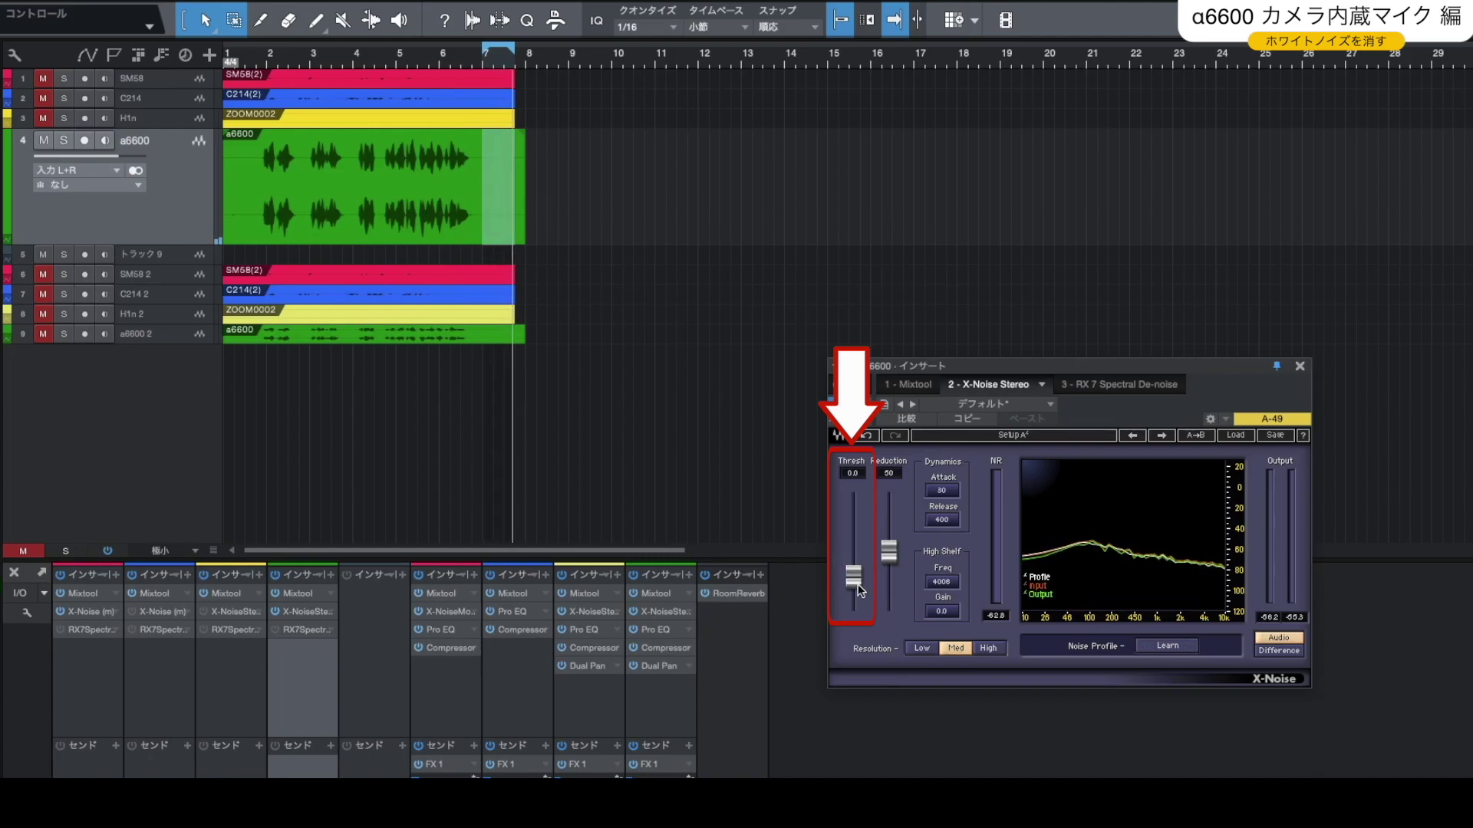
{"action": "left_click_drag", "start_coordinate": [854, 578], "coordinate": [854, 565]}
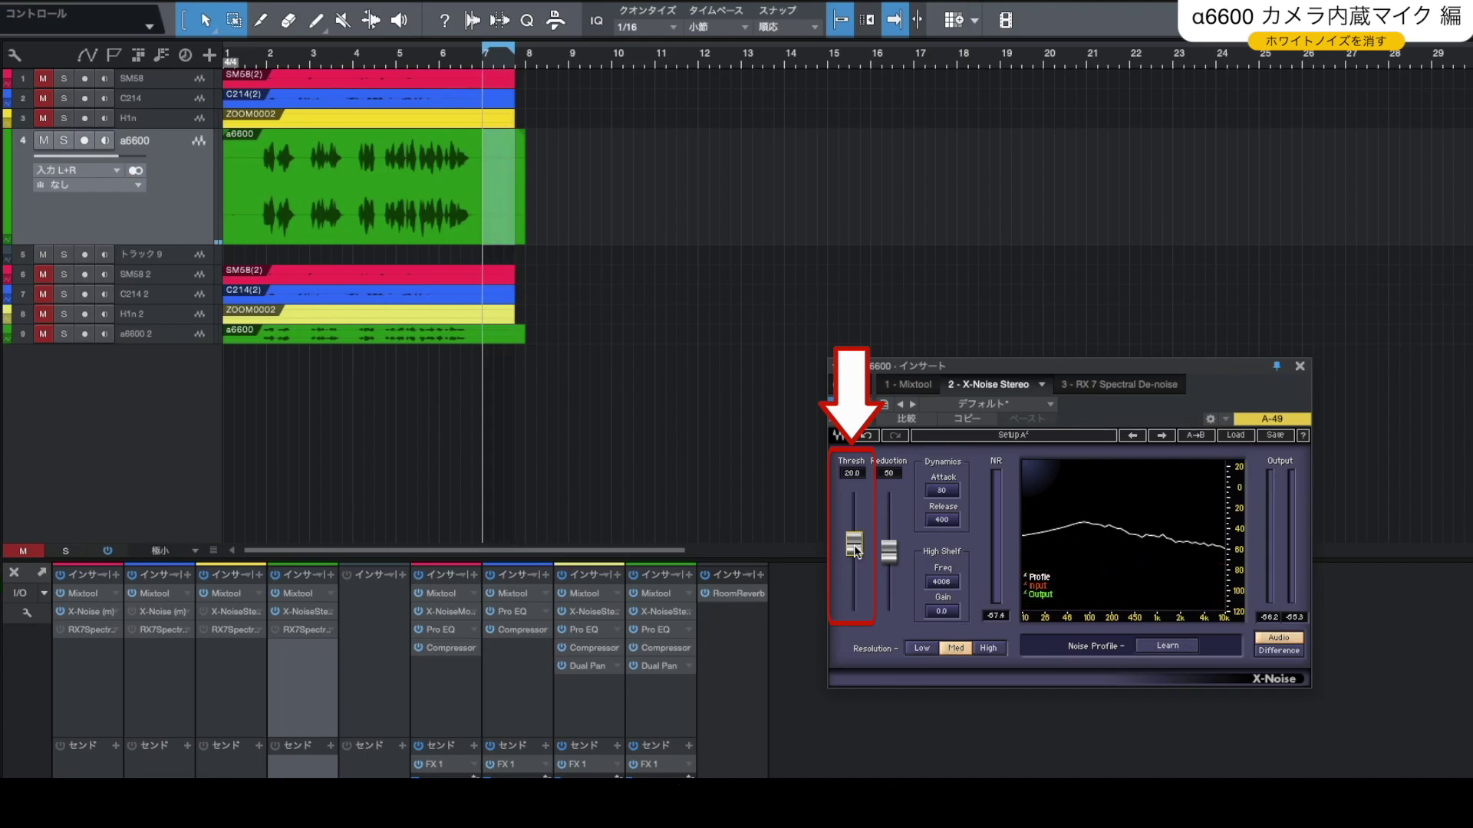
- Play the a6600 track from the start with X-Noise off and with it on to compare the sound
{"action": "left_click", "coordinate": [224, 53]}
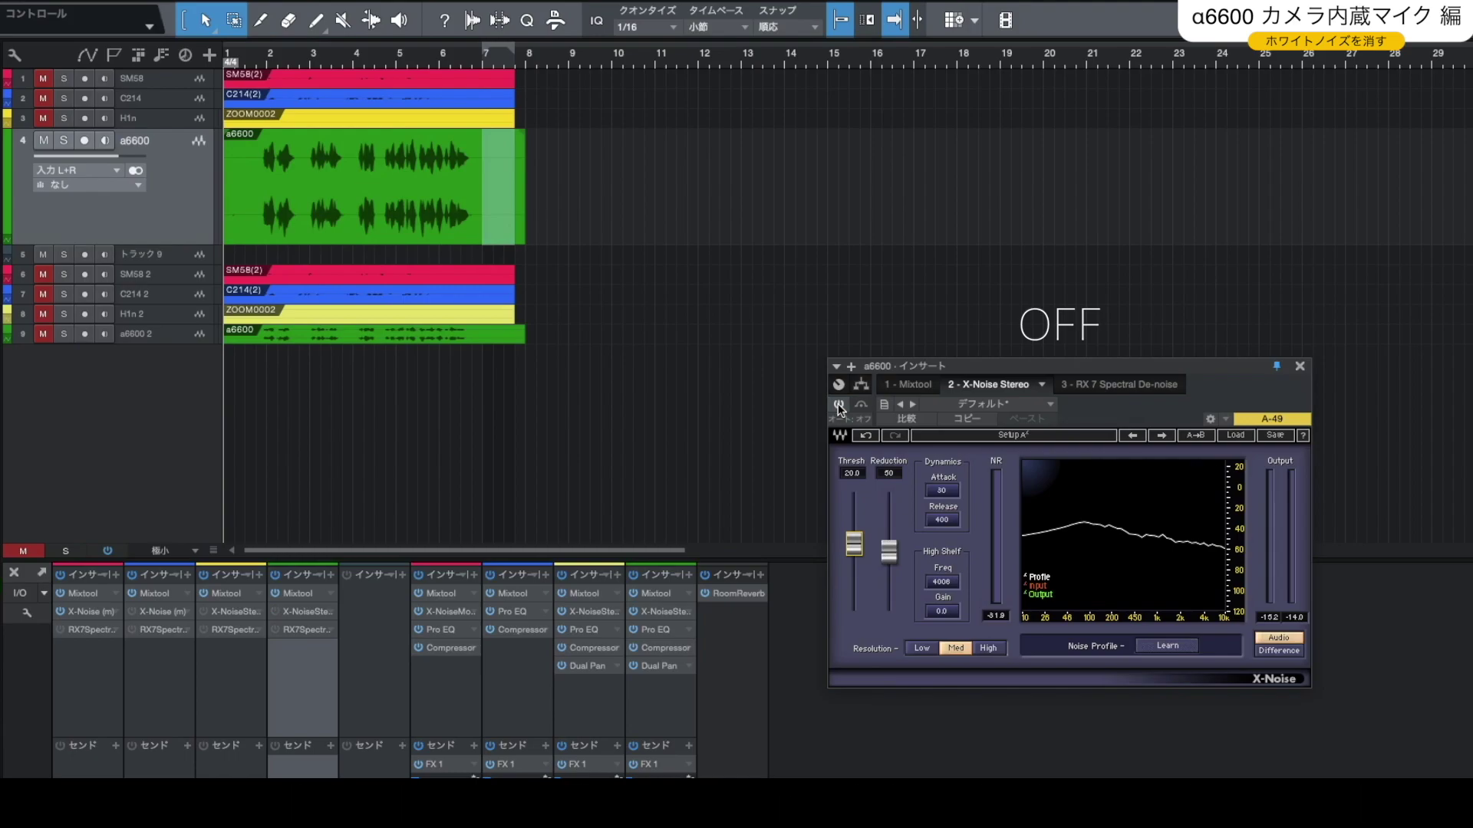
{"action": "key", "text": "space"}
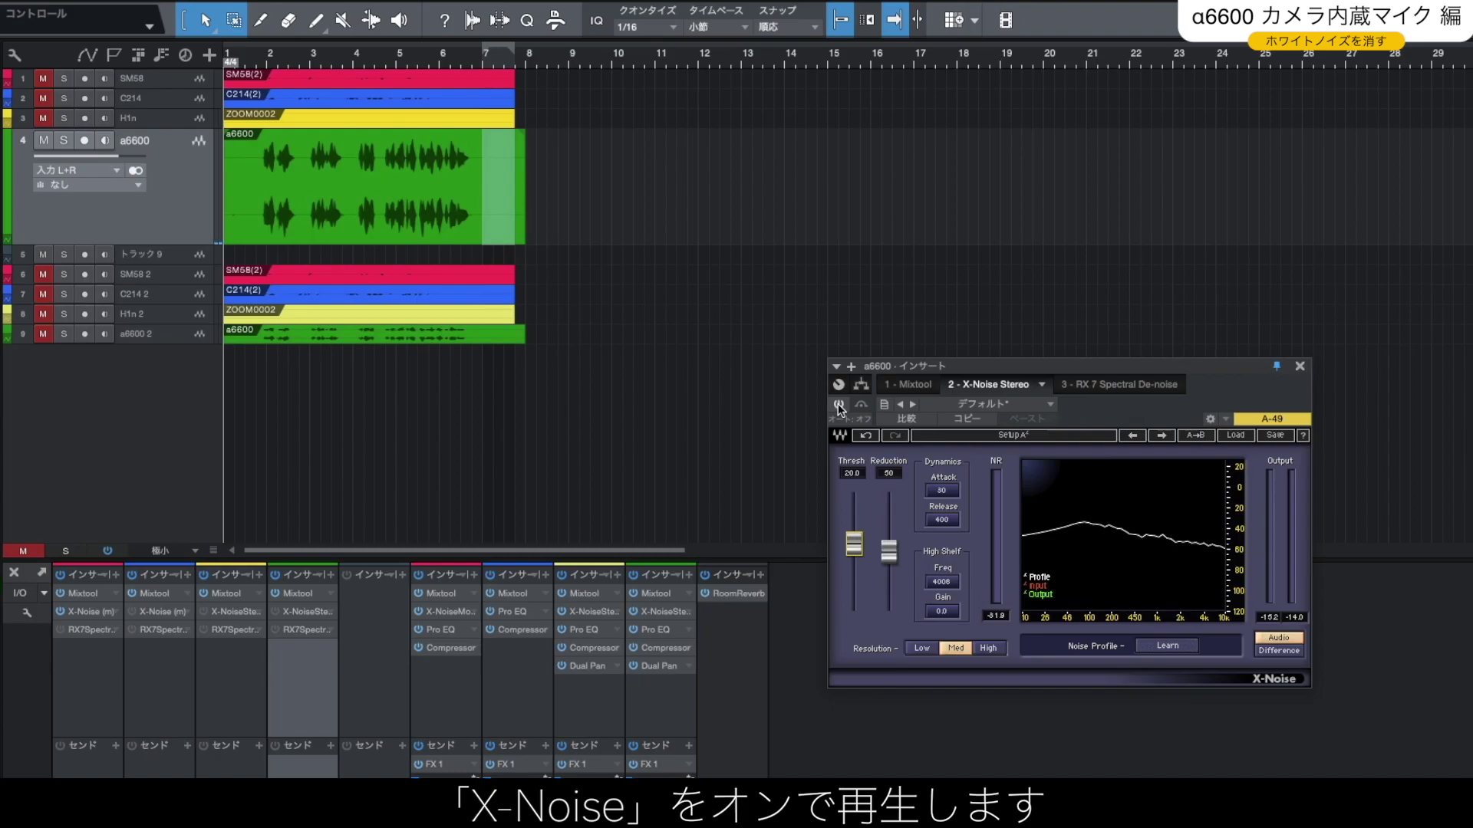
{"action": "left_click", "coordinate": [839, 406]}
{"action": "key", "text": "space"}
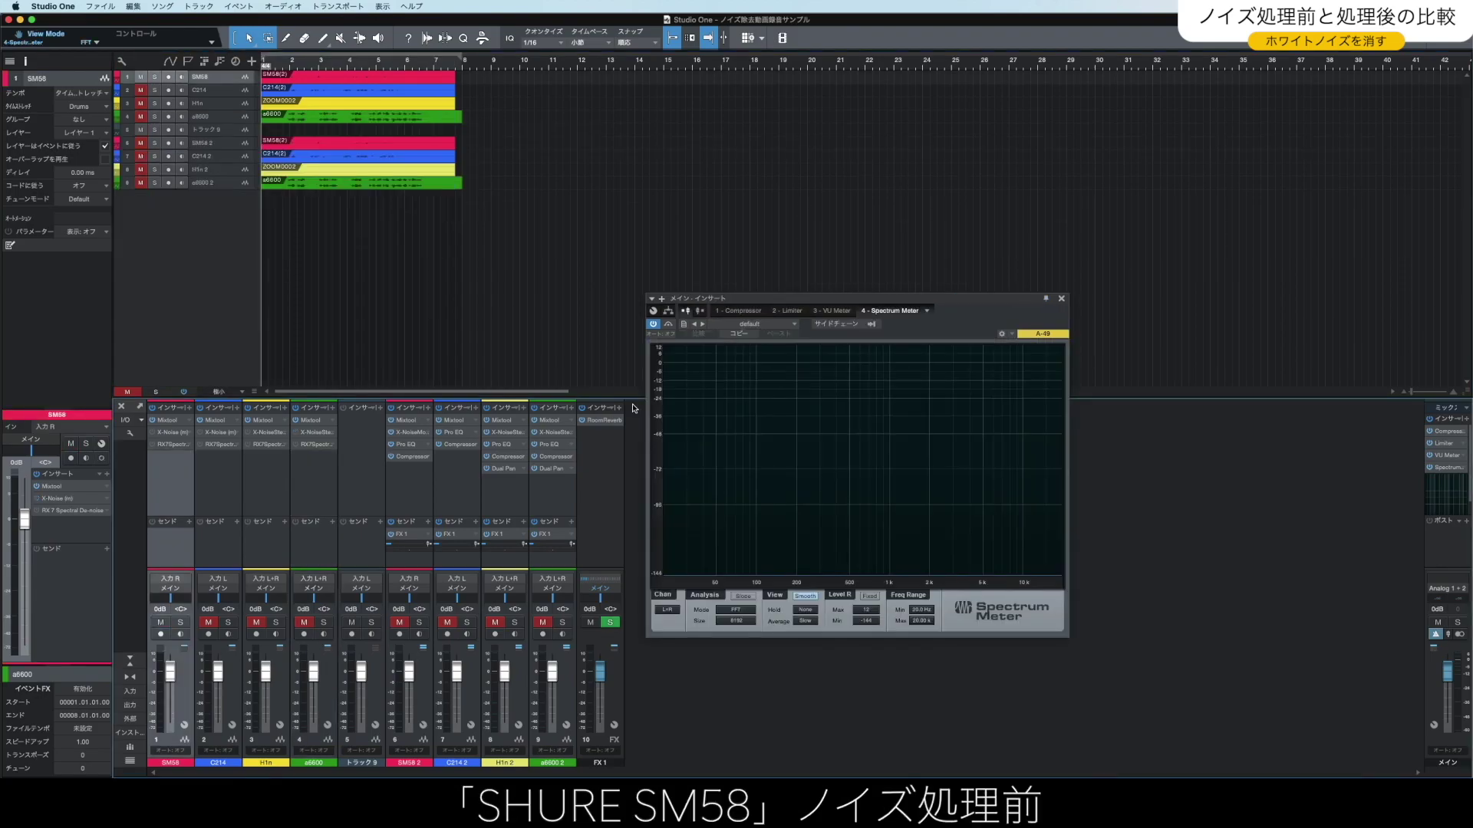
- Play the SM58 recording before and after noise processing and the unprocessed a6600 recording with the Spectrum Meter open
{"action": "key", "text": "space"}
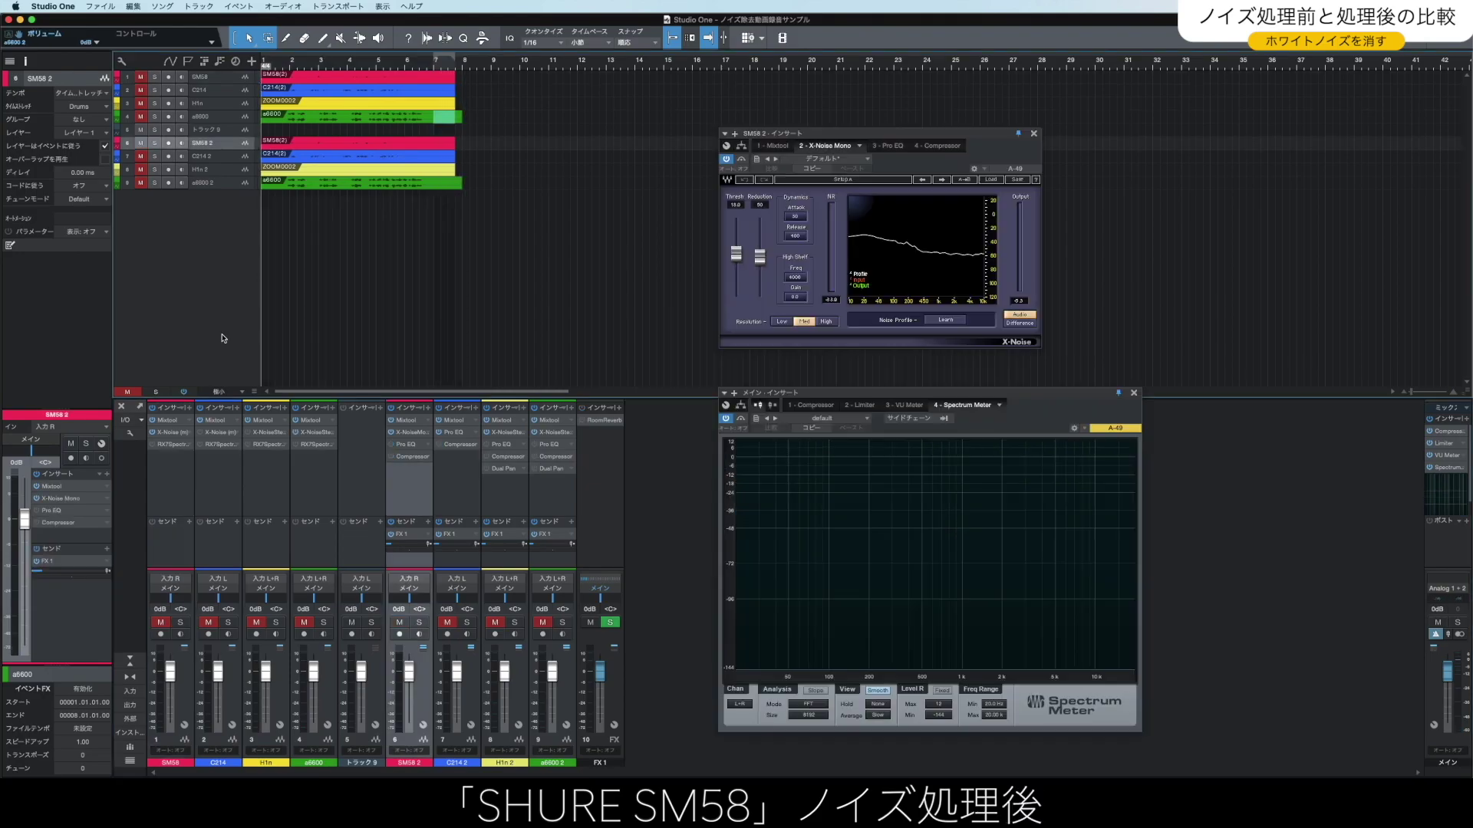
{"action": "key", "text": "space"}
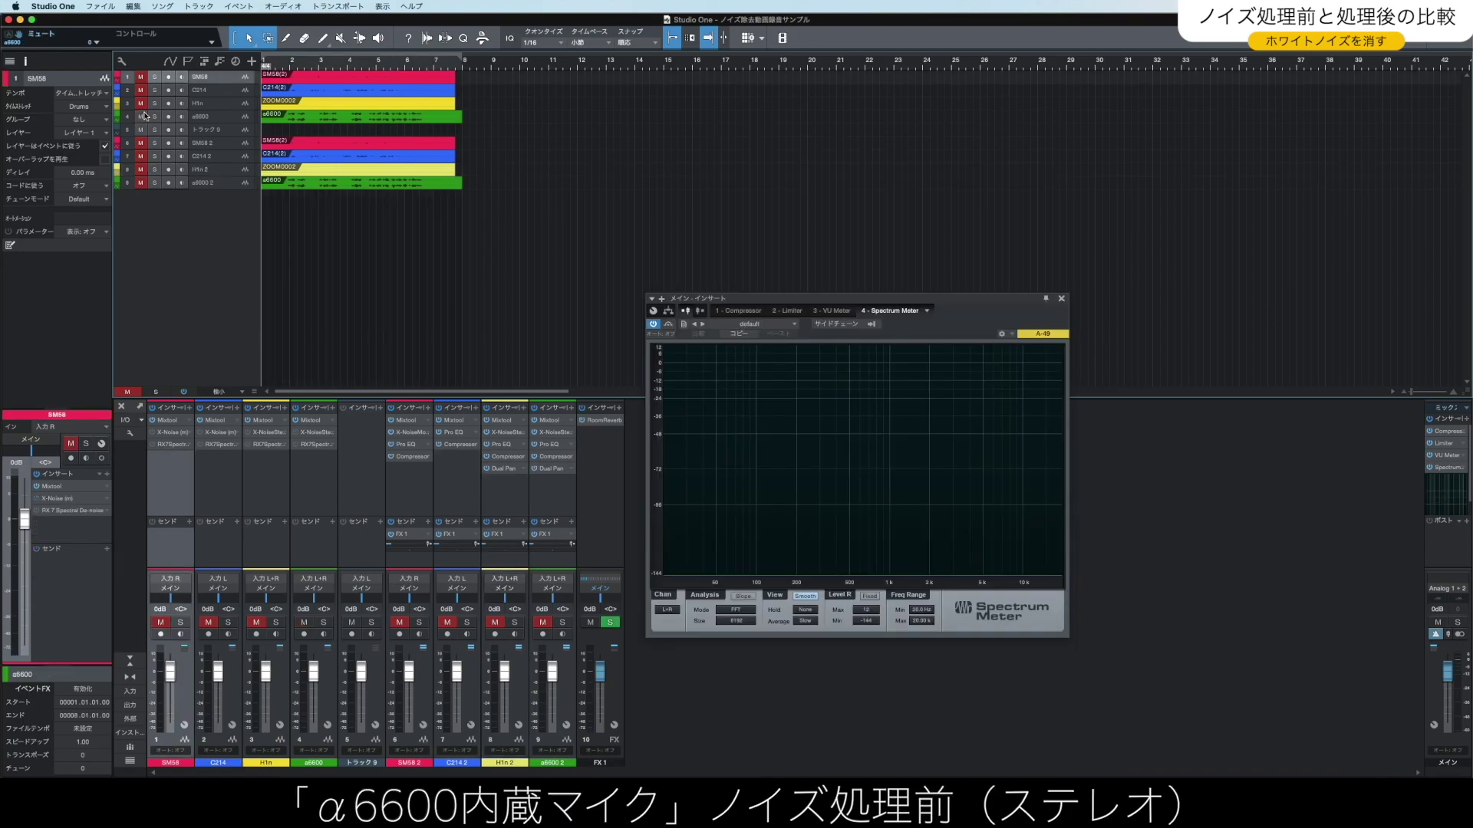
{"action": "key", "text": "space"}
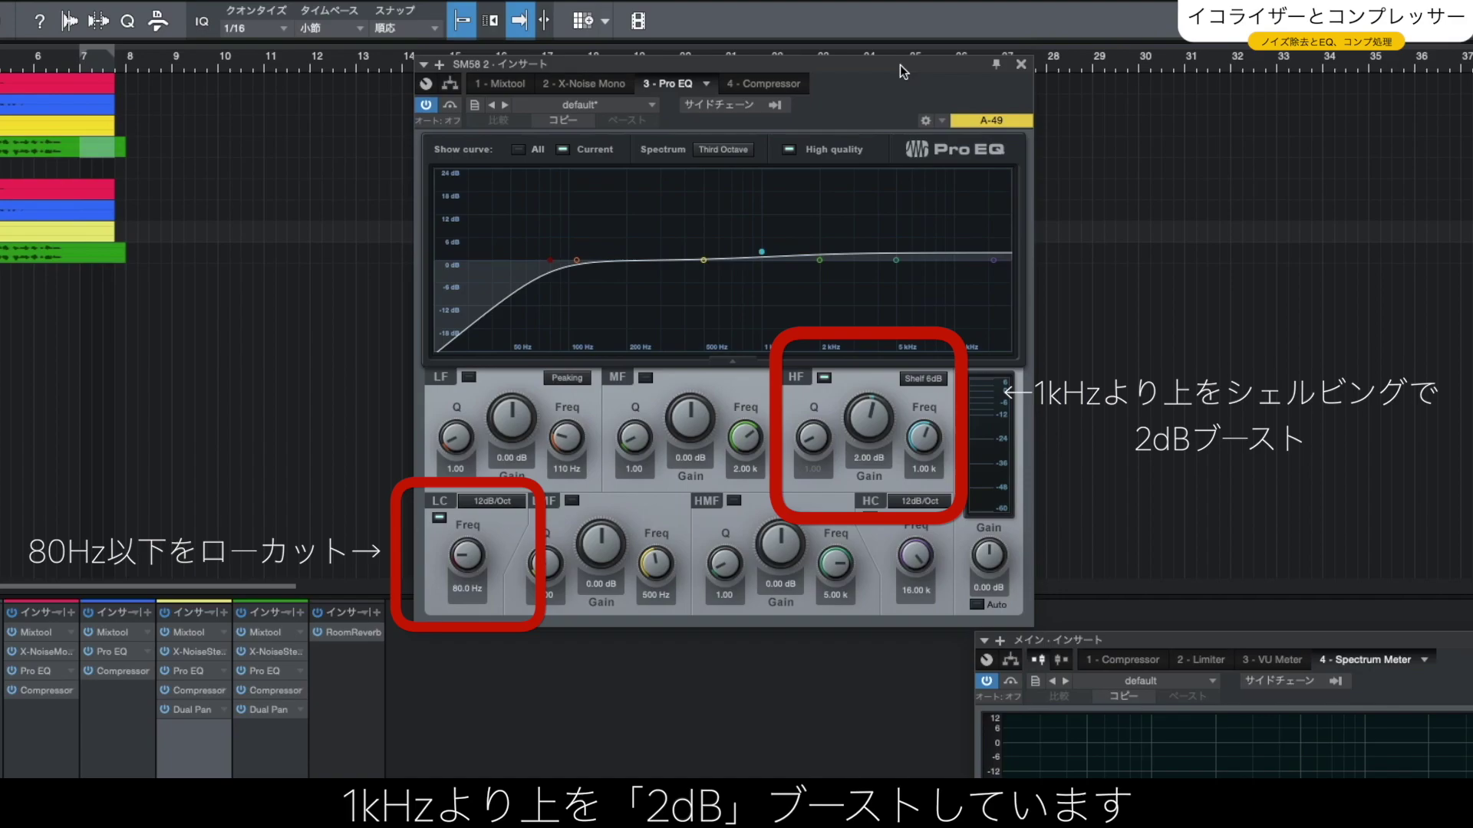
- Review the Compressor settings on the SM58 2 track, the RoomReverb on the FX bus, and the main bus Limiter
{"action": "left_click", "coordinate": [748, 84]}
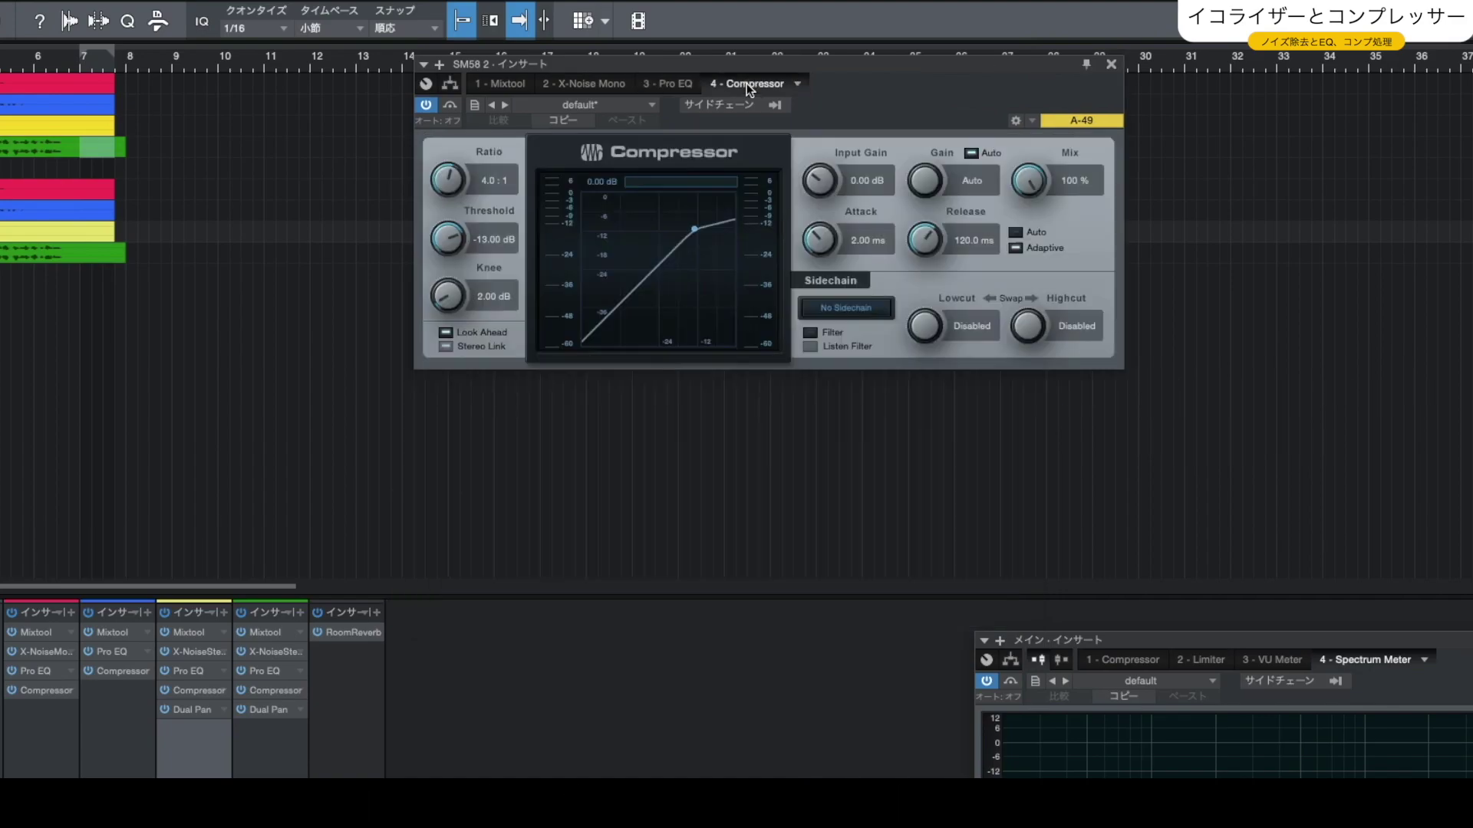
{"action": "left_click_drag", "start_coordinate": [759, 62], "coordinate": [750, 195]}
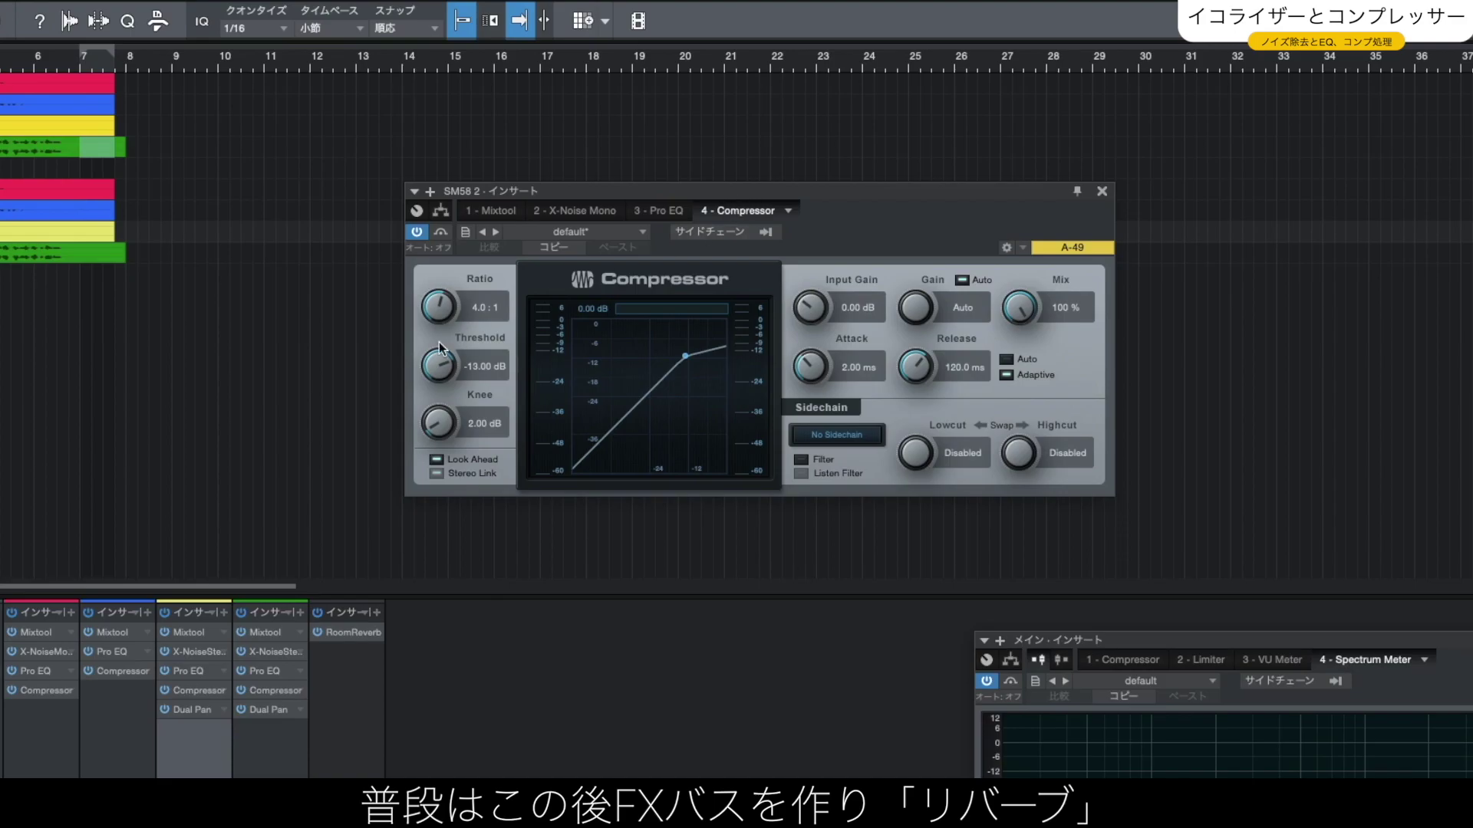
{"action": "left_click", "coordinate": [362, 631]}
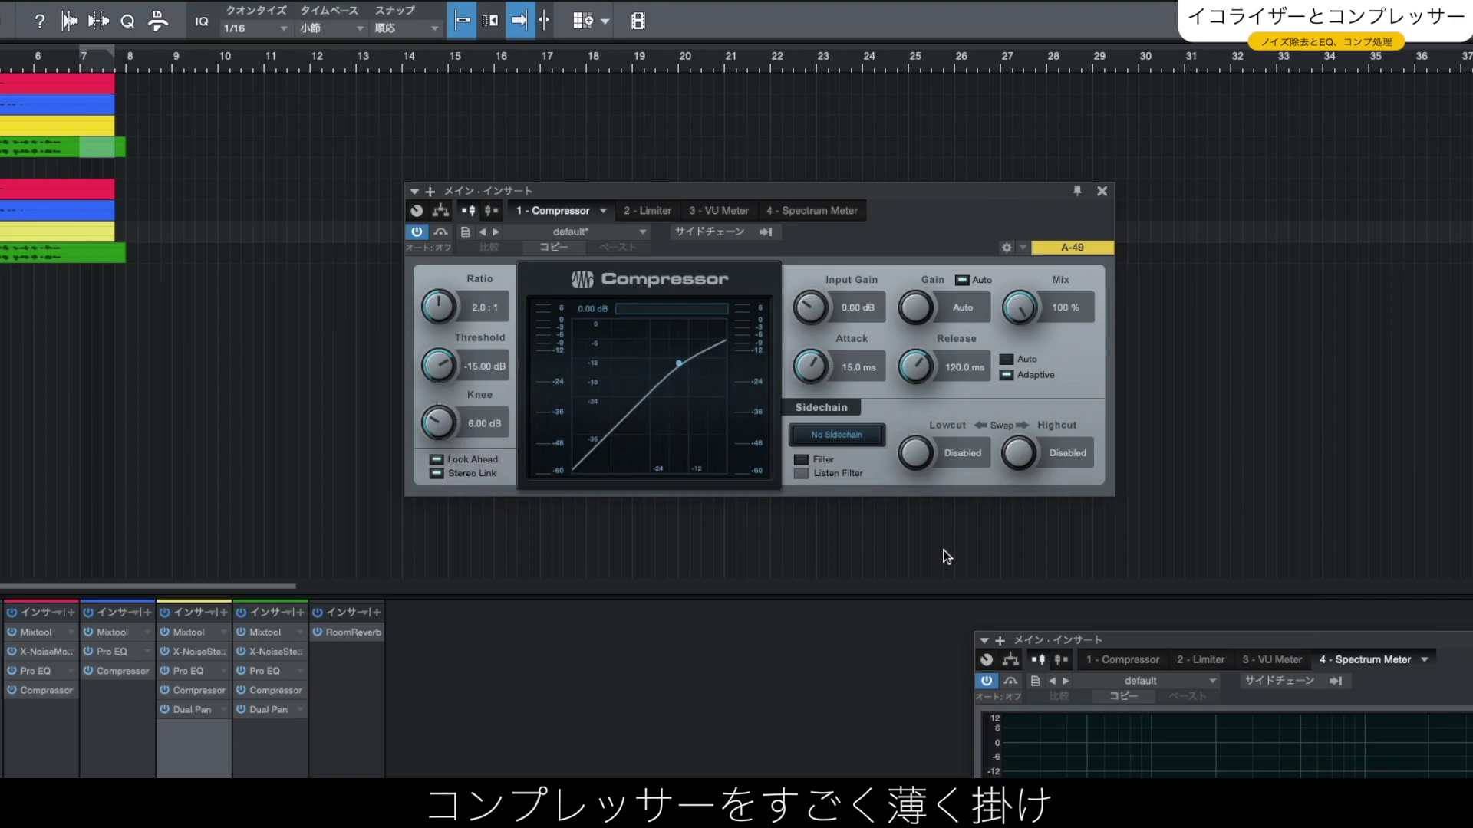
{"action": "left_click", "coordinate": [660, 212]}
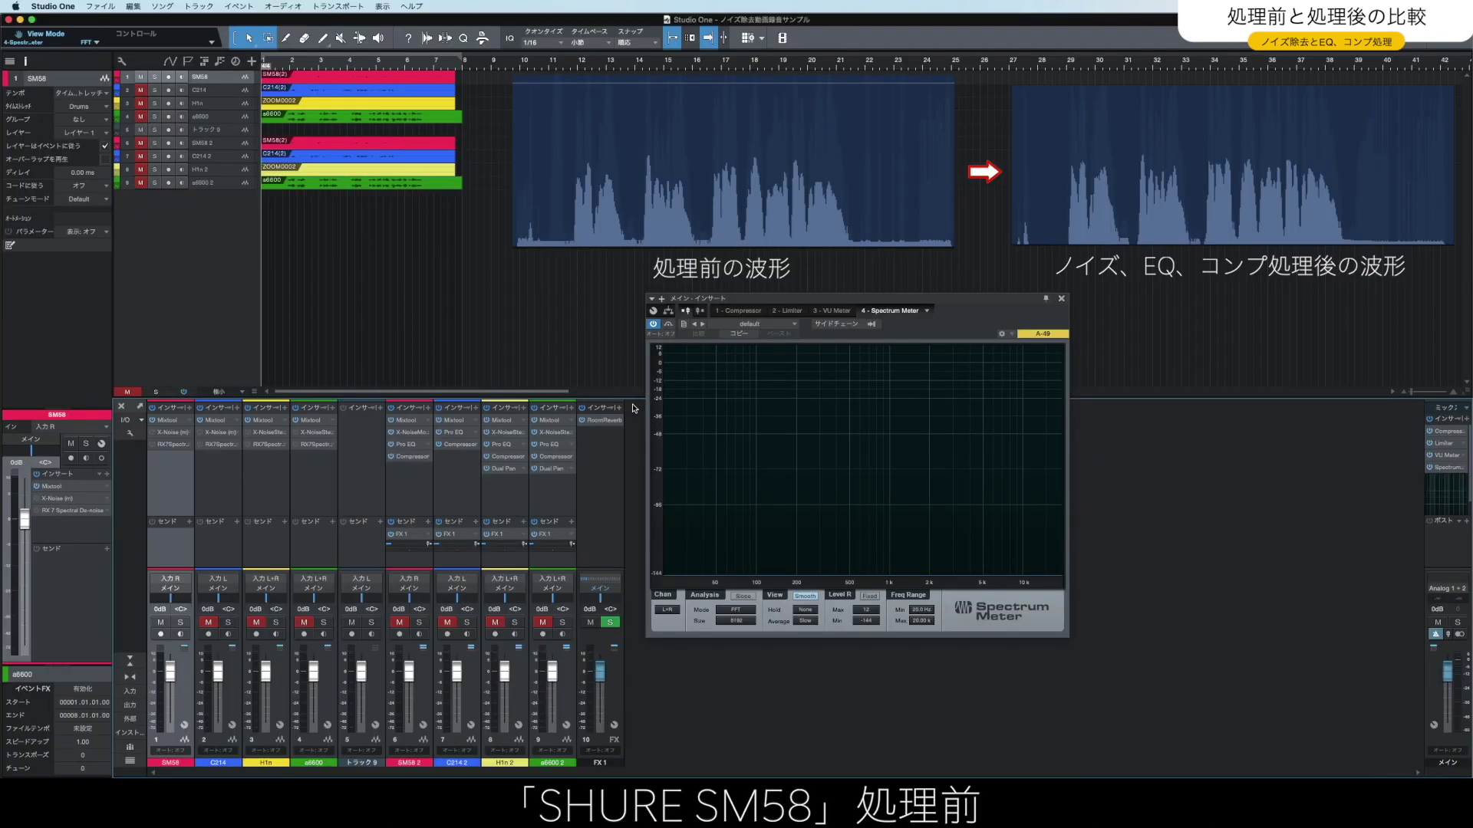
- Play the unprocessed SM58 recording, and compare the C214 recording before and after EQ and compressor processing by switching track mutes
{"action": "key", "text": "space"}
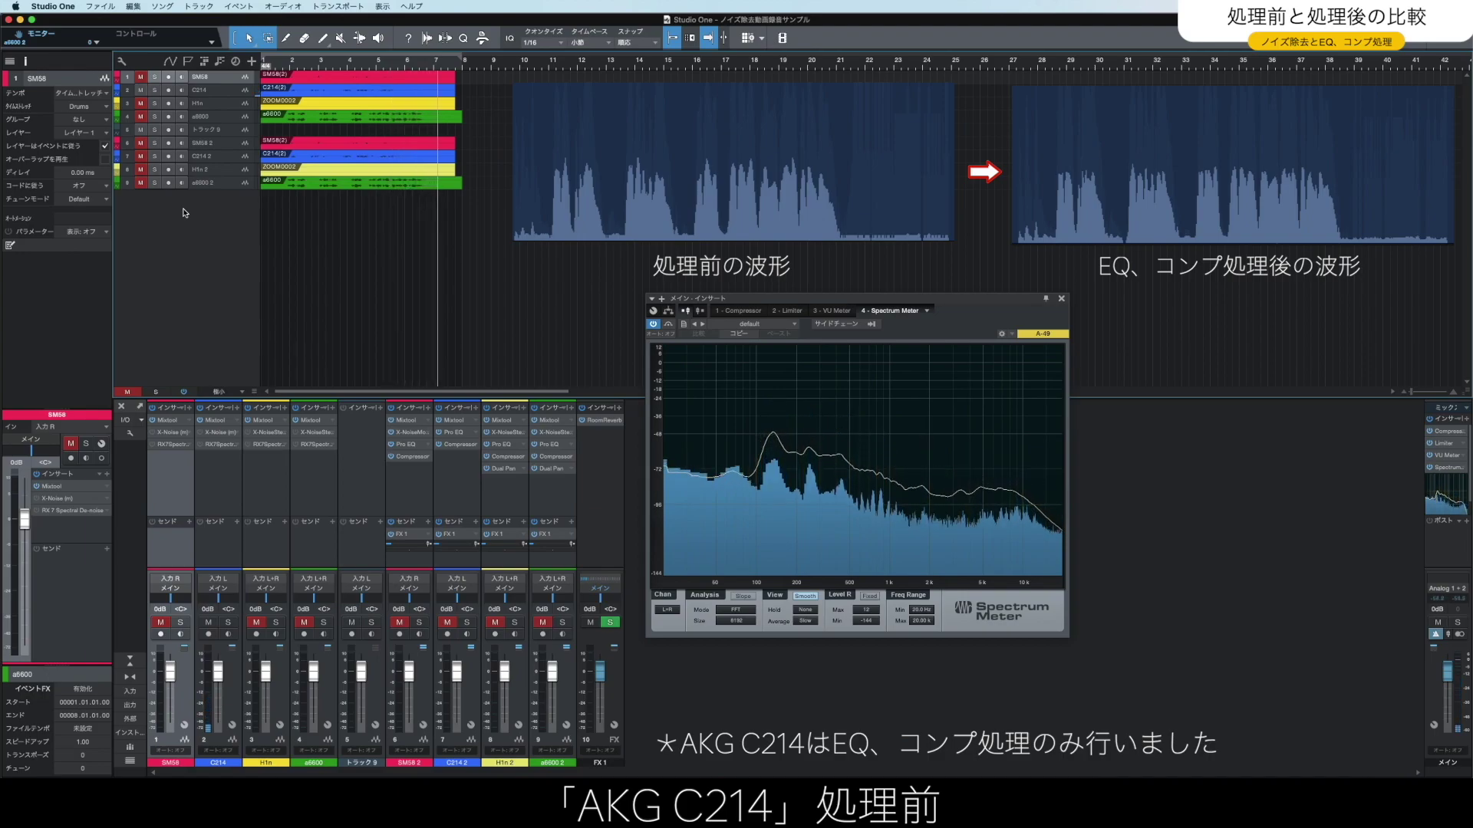
{"action": "left_click", "coordinate": [141, 89]}
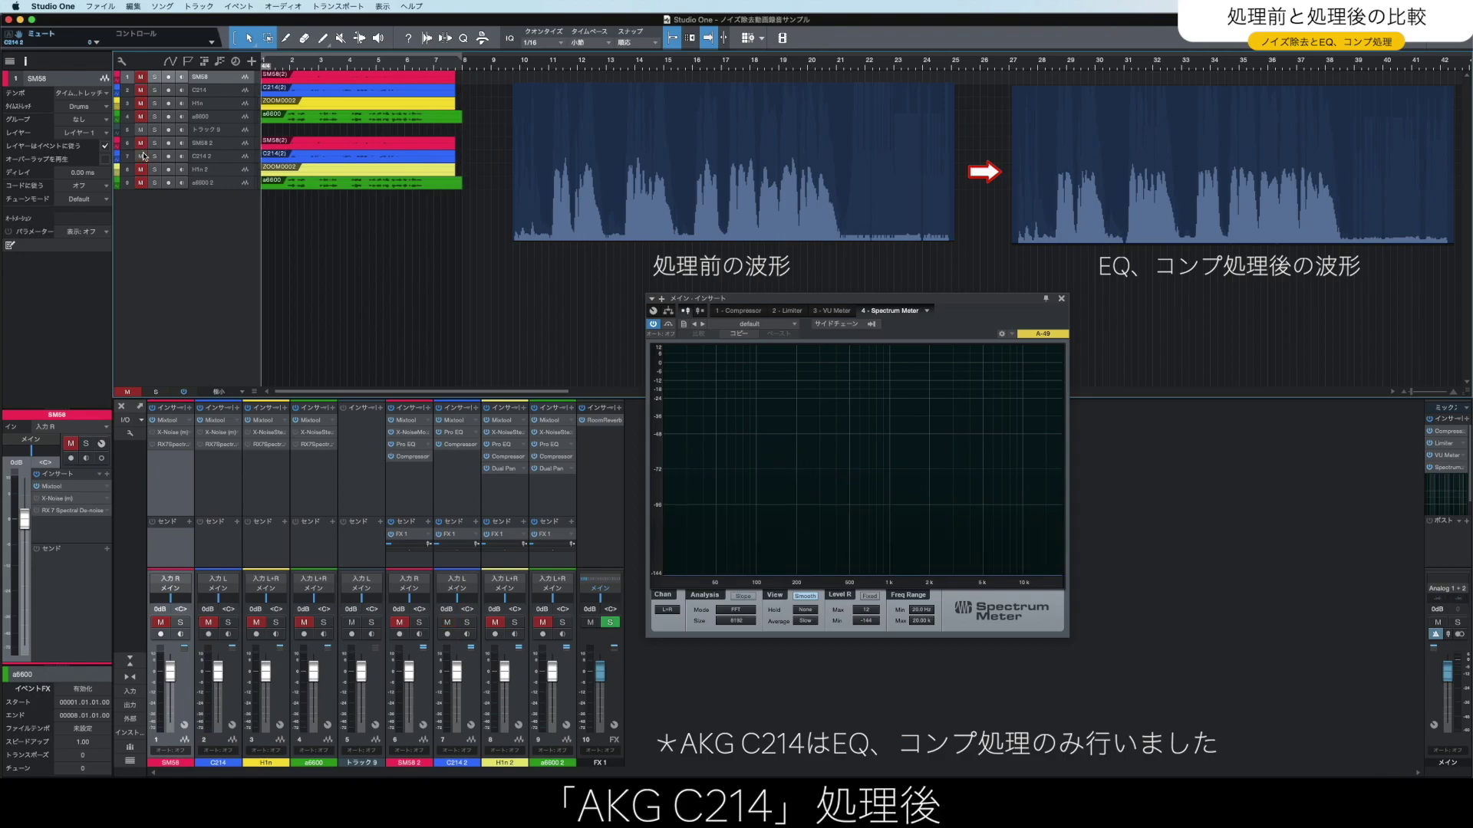
{"action": "left_click", "coordinate": [140, 155]}
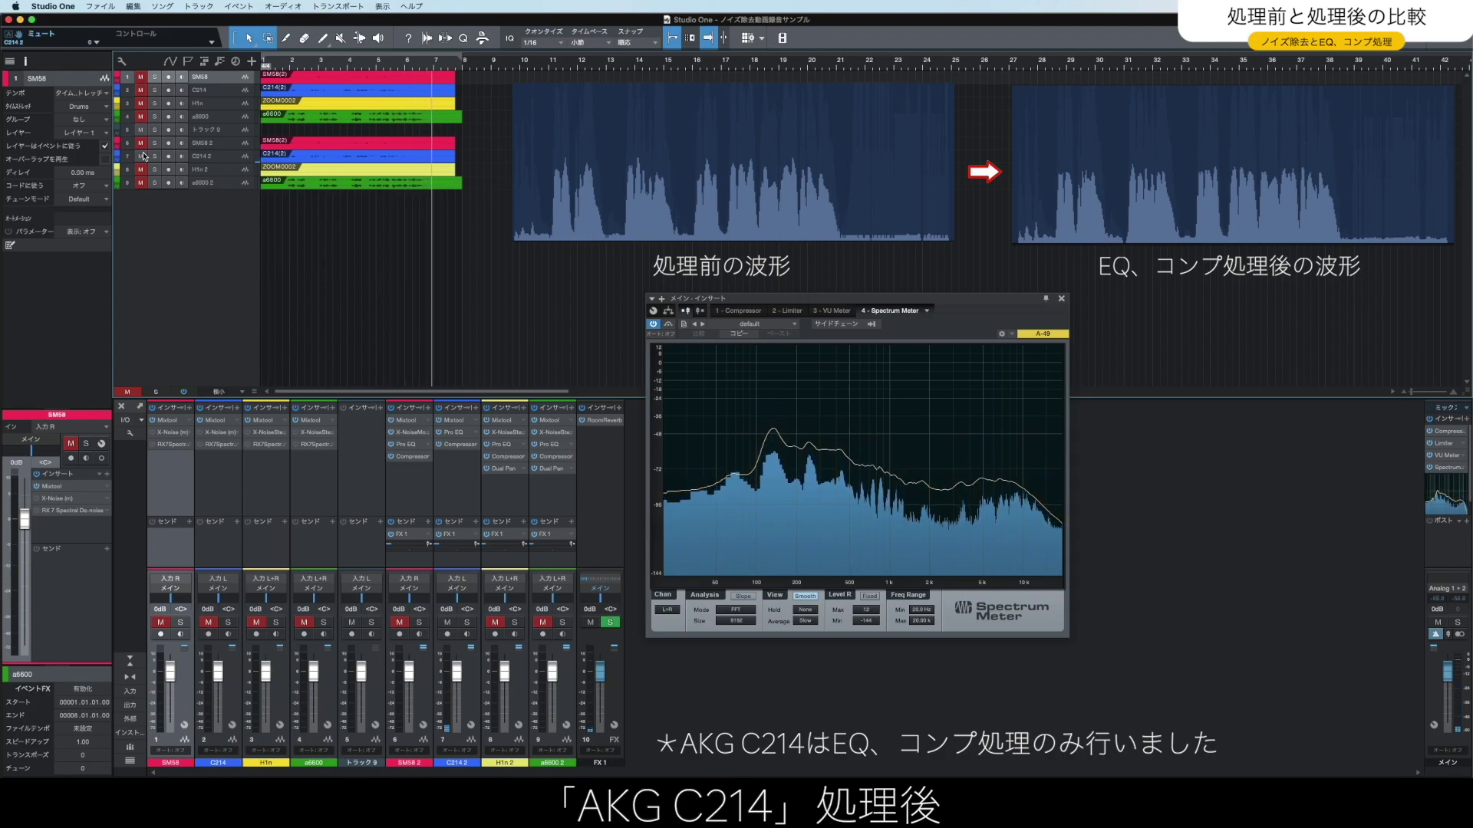
{"action": "left_click", "coordinate": [142, 157]}
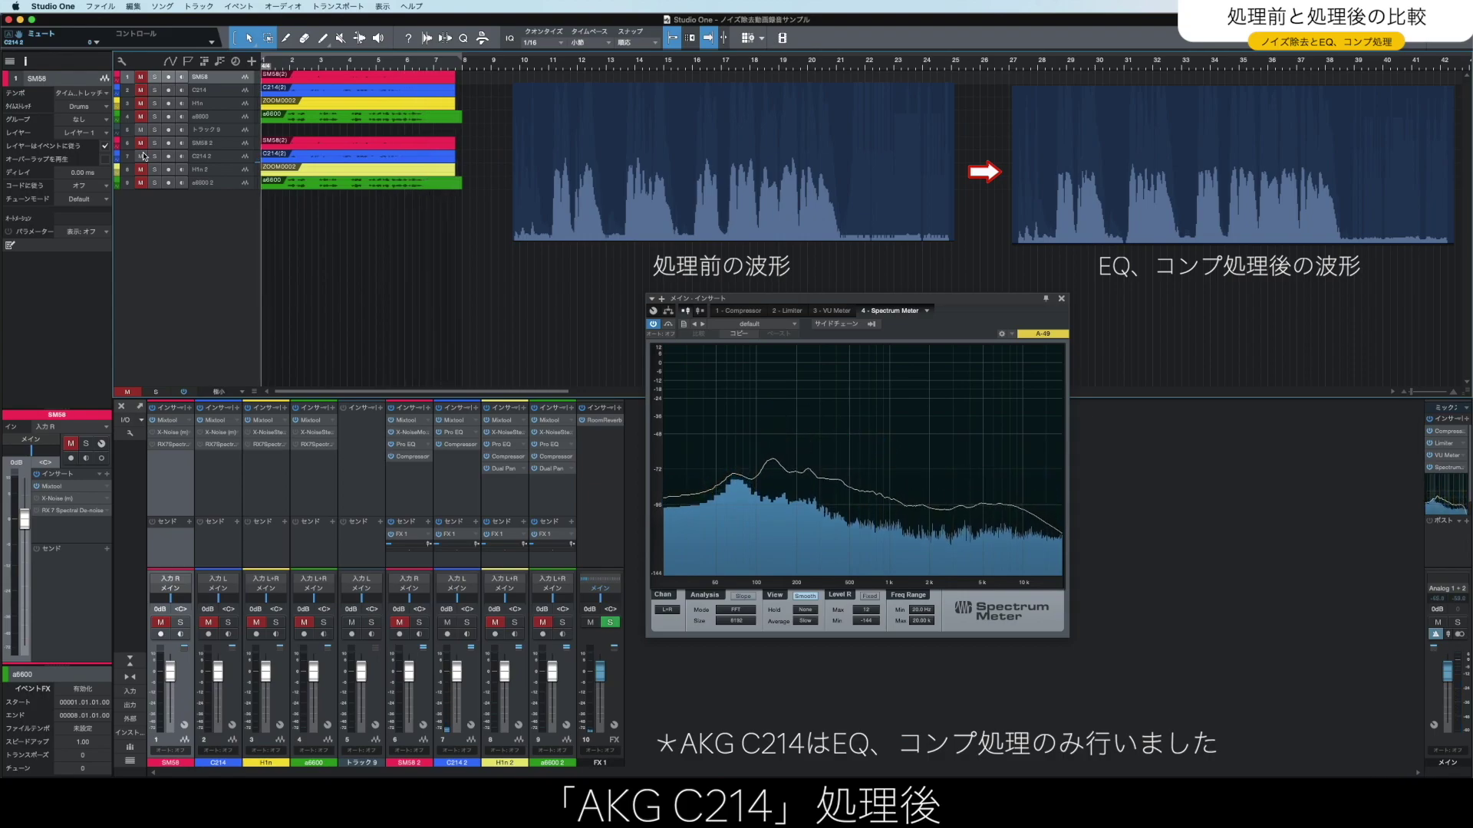
- Play the unprocessed H1n track and the processed H1n 2 track one at a time, muting each after listening
{"action": "left_click", "coordinate": [143, 102]}
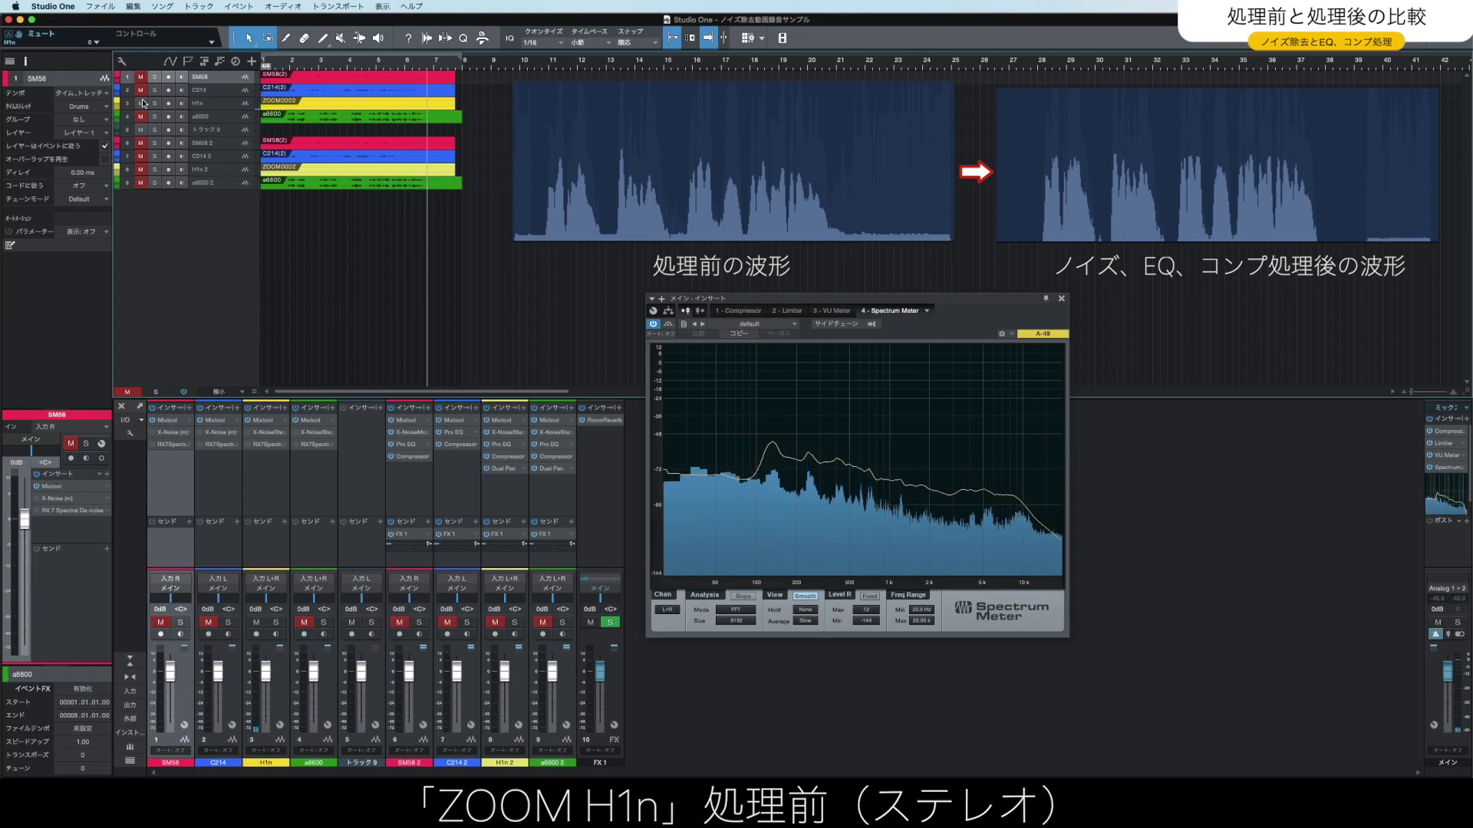
{"action": "left_click", "coordinate": [140, 102]}
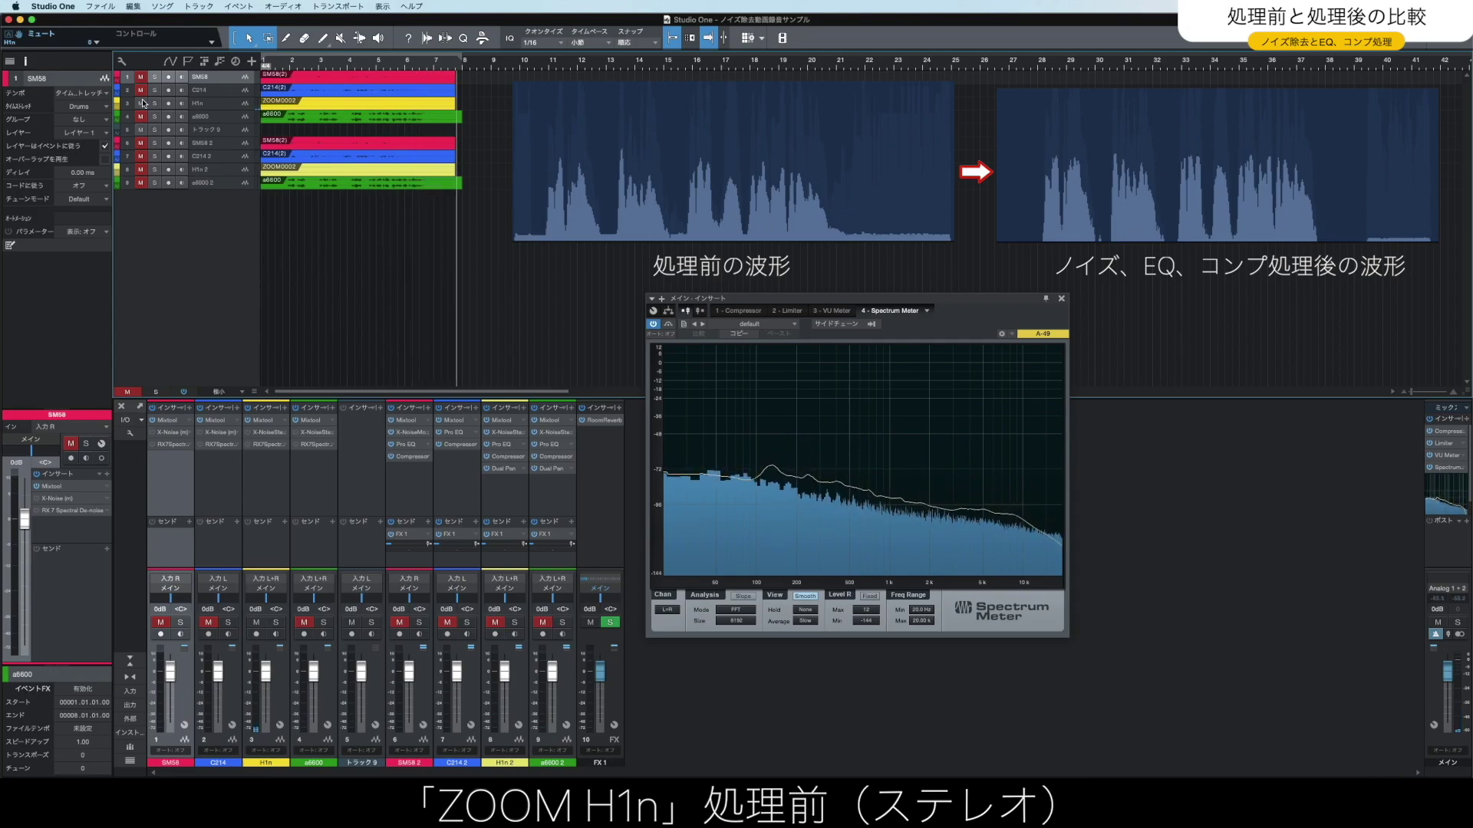
{"action": "left_click", "coordinate": [141, 168]}
{"action": "key", "text": "space"}
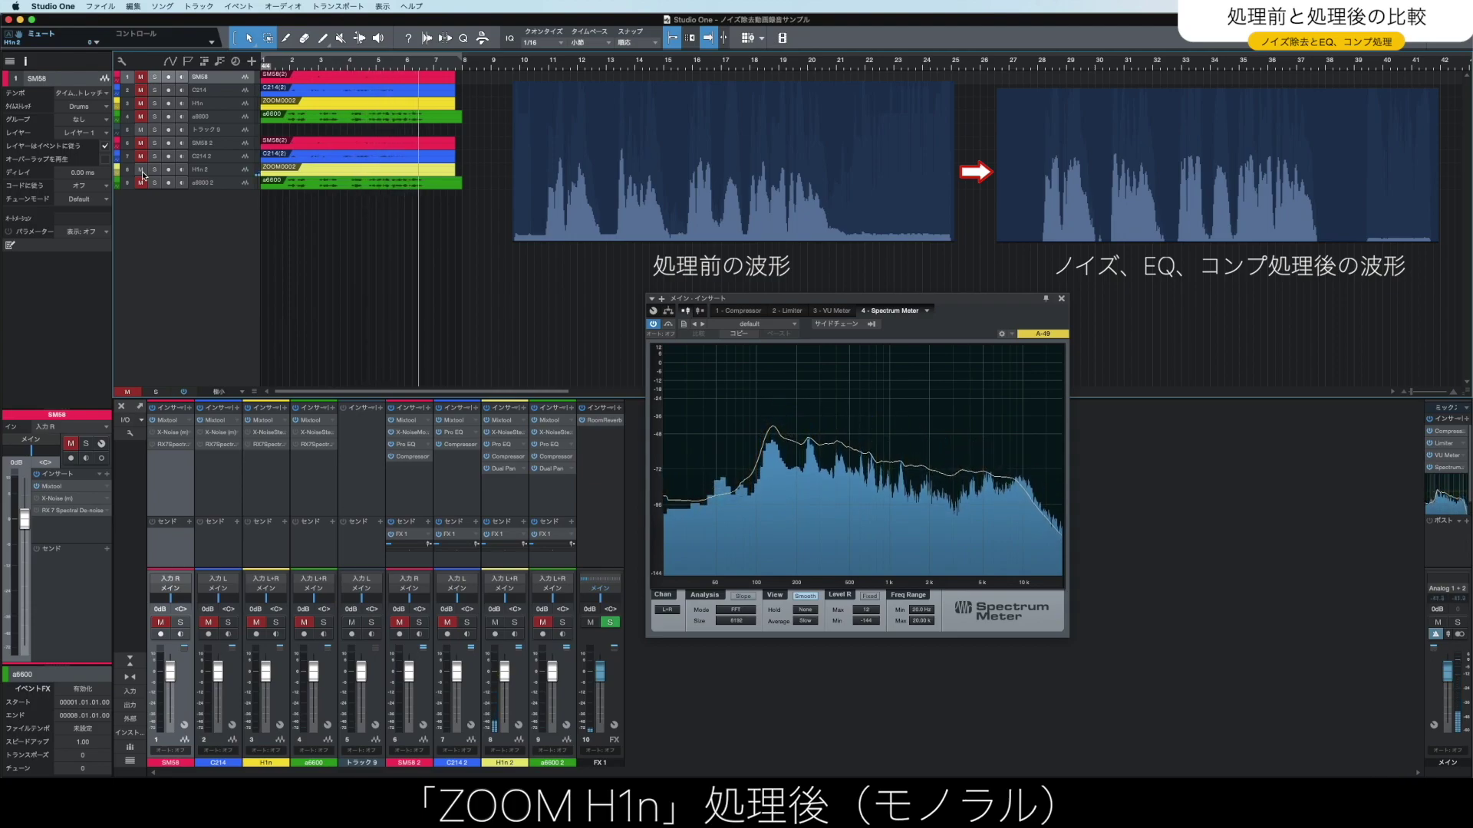
{"action": "left_click", "coordinate": [141, 171]}
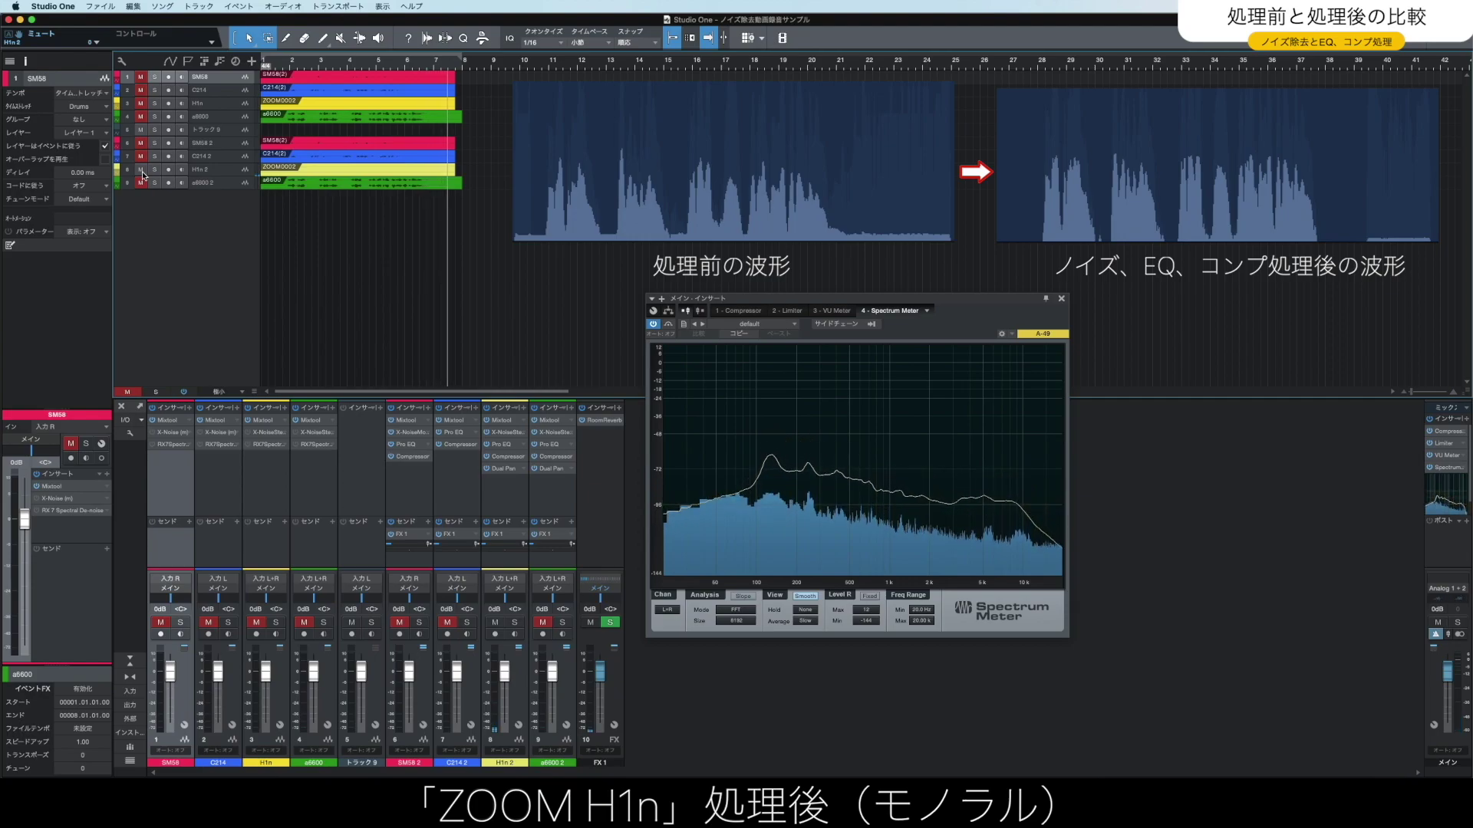
- Play the unprocessed a6600 track, mute it, and unmute the processed a6600 2 track to compare the sound
{"action": "left_click", "coordinate": [143, 116]}
{"action": "key", "text": "space"}
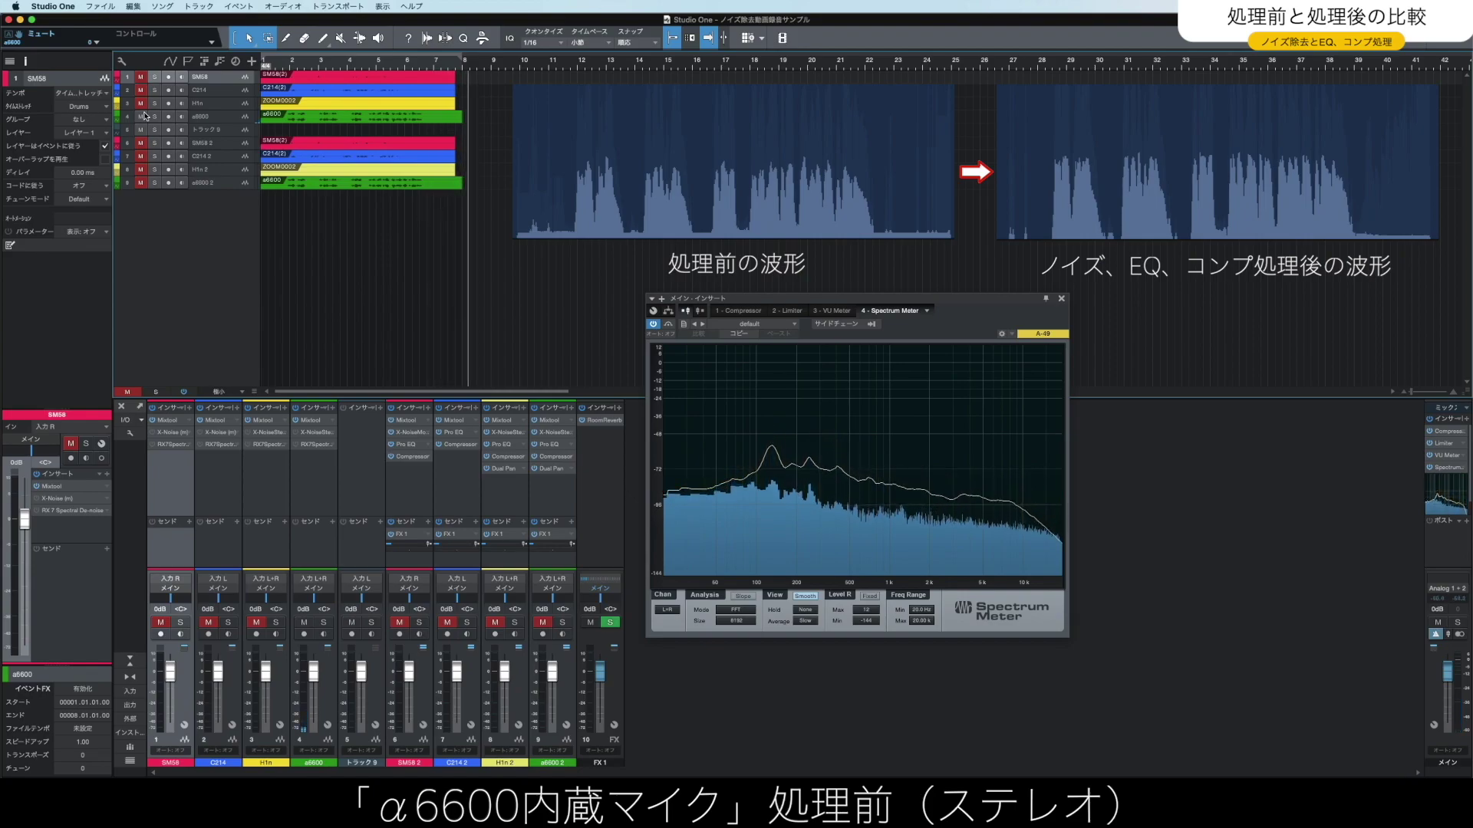
{"action": "left_click", "coordinate": [140, 116]}
{"action": "left_click", "coordinate": [140, 182]}
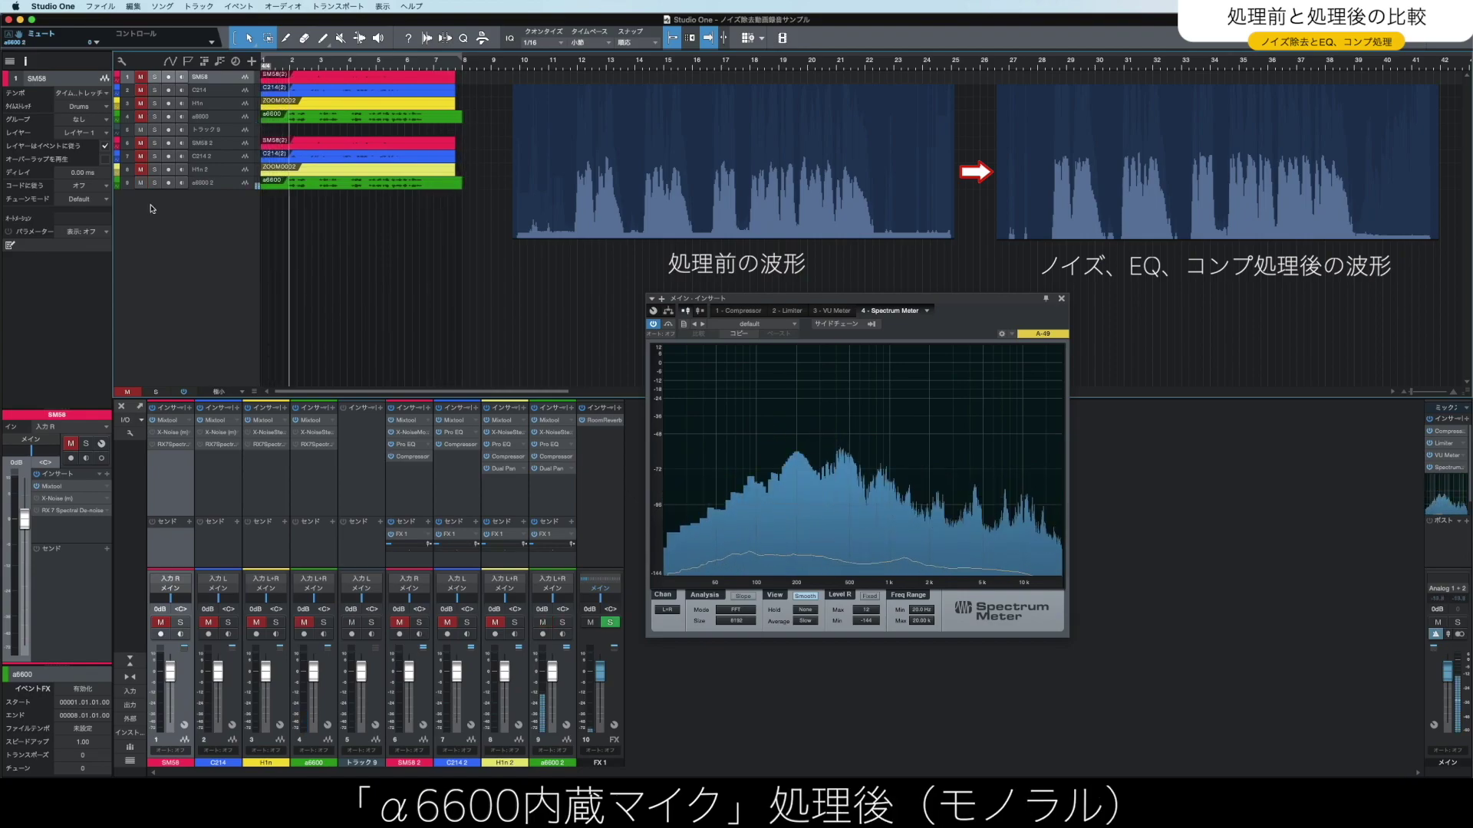